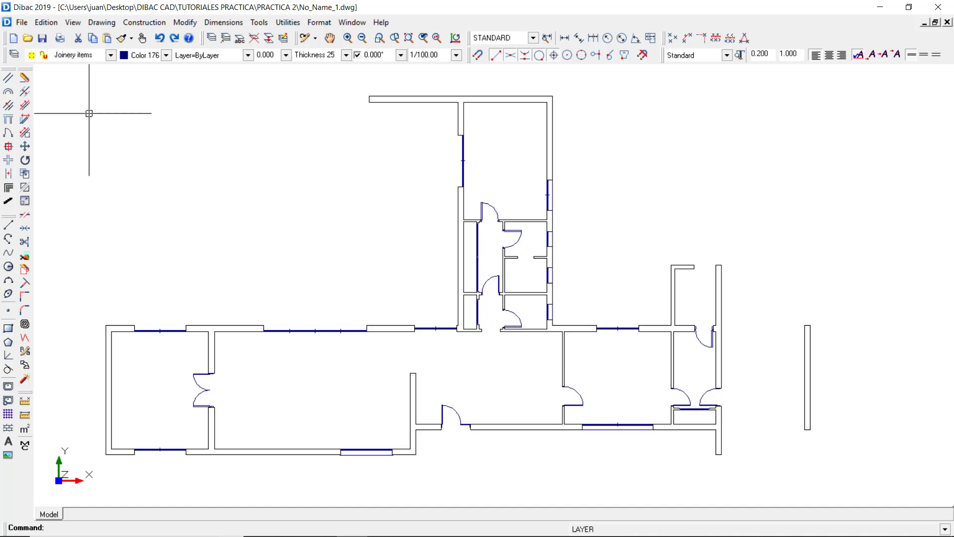
# - Create a new layer named Areas and make it the current layer
pyautogui.click(14, 56)
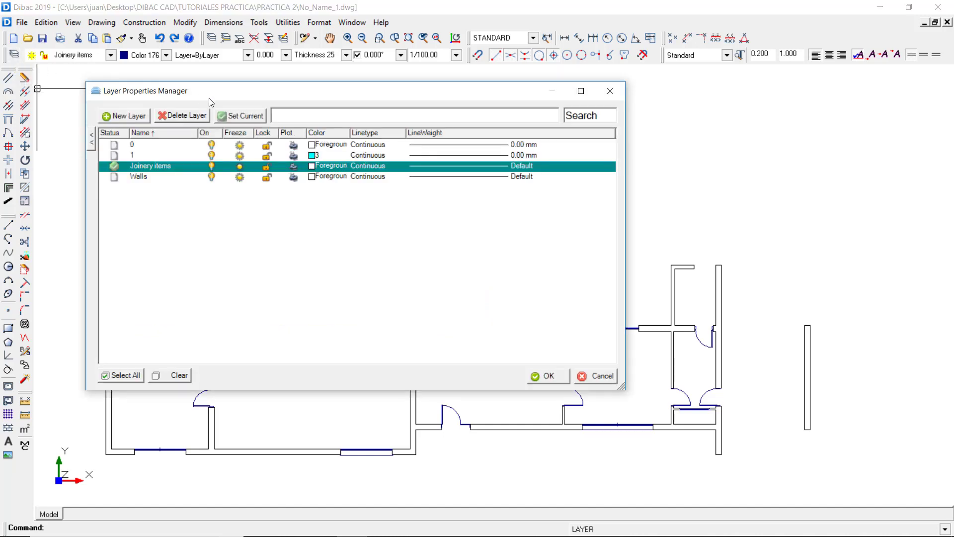
pyautogui.write('Areas')
pyautogui.click(140, 116)
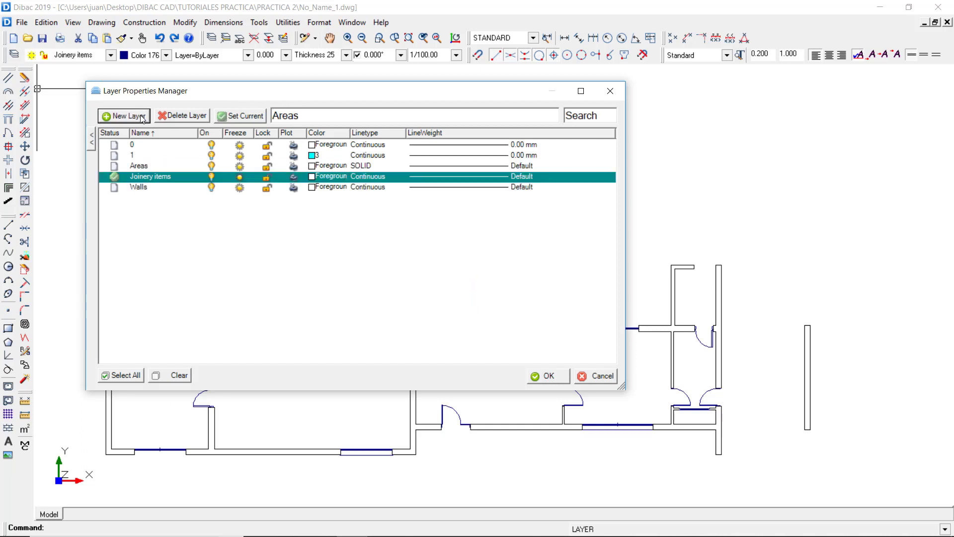
pyautogui.click(233, 118)
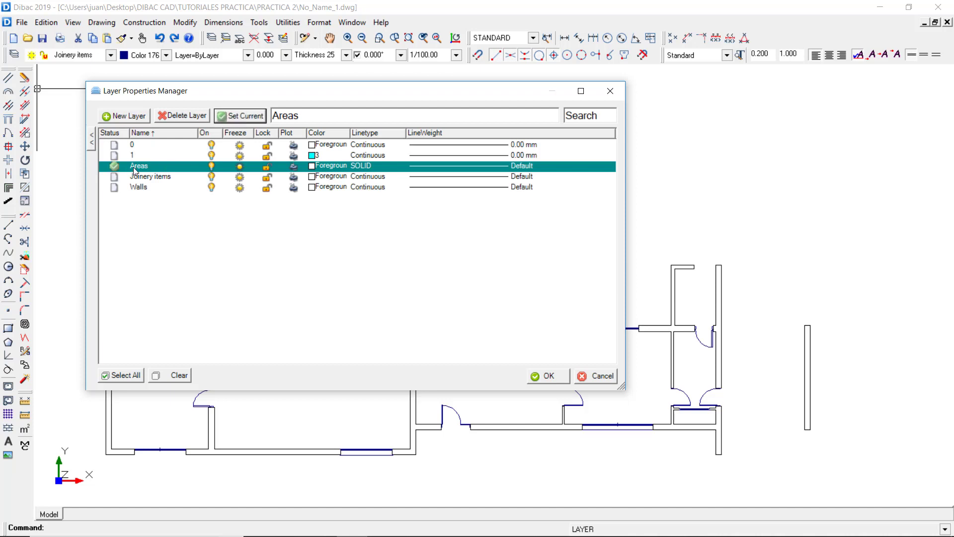
pyautogui.click(545, 376)
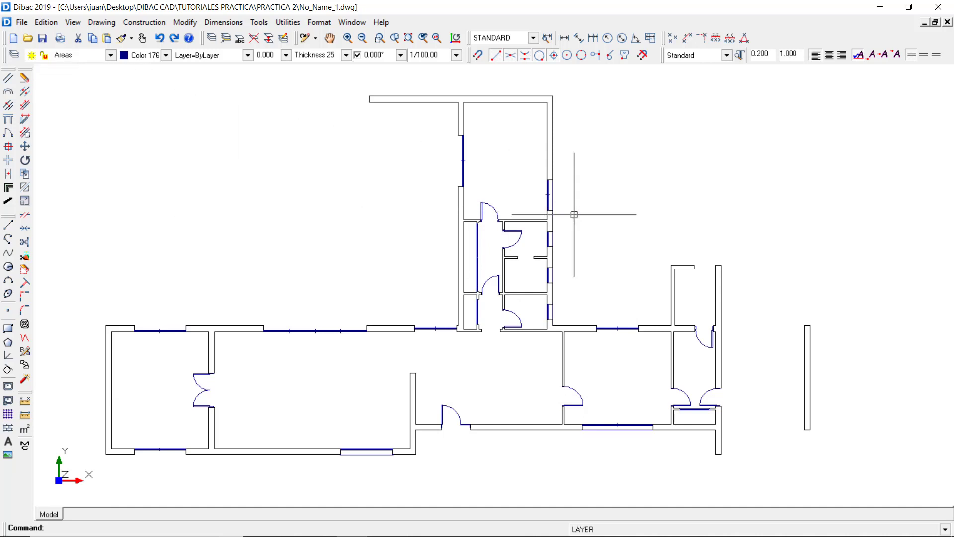
# - Create a new text style named text block and select it for editing
pyautogui.click(739, 56)
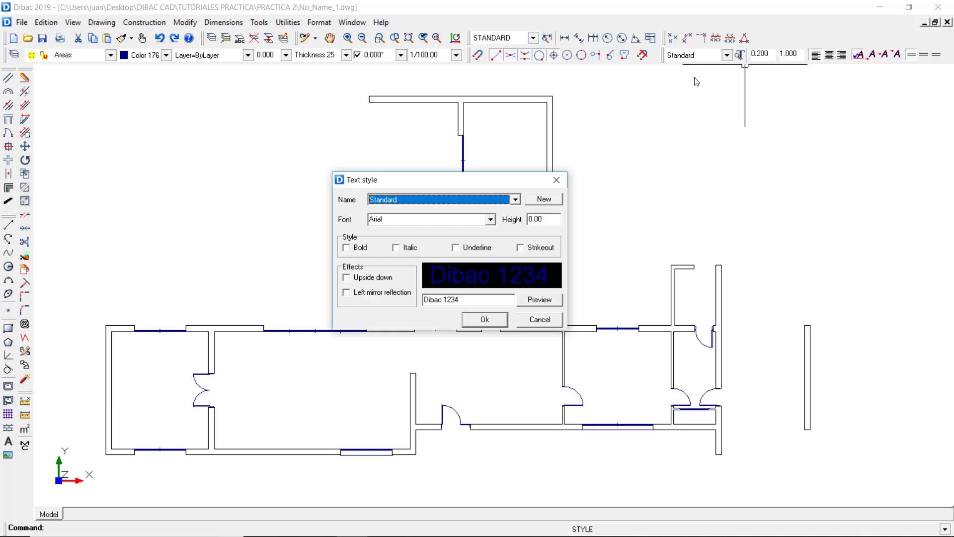
pyautogui.click(543, 200)
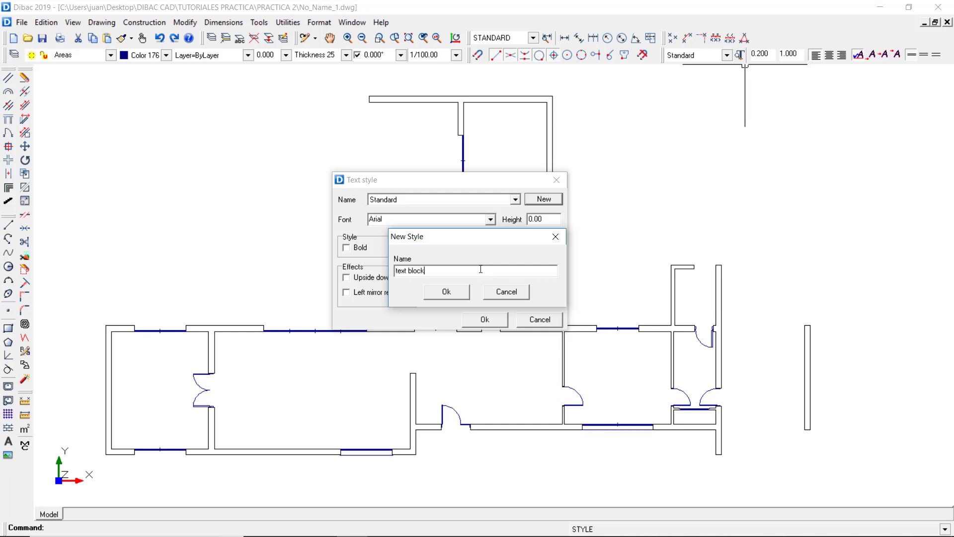
pyautogui.click(467, 295)
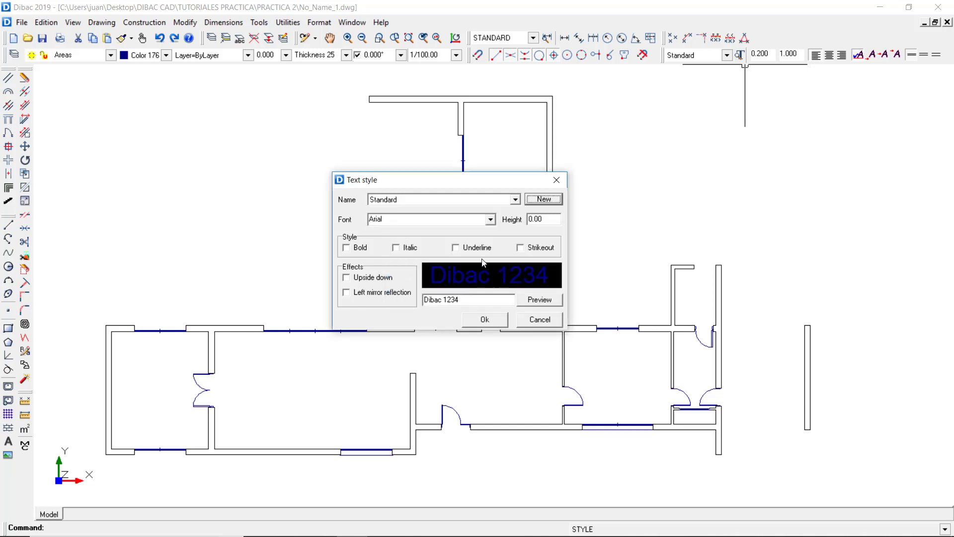
pyautogui.click(516, 200)
pyautogui.click(501, 214)
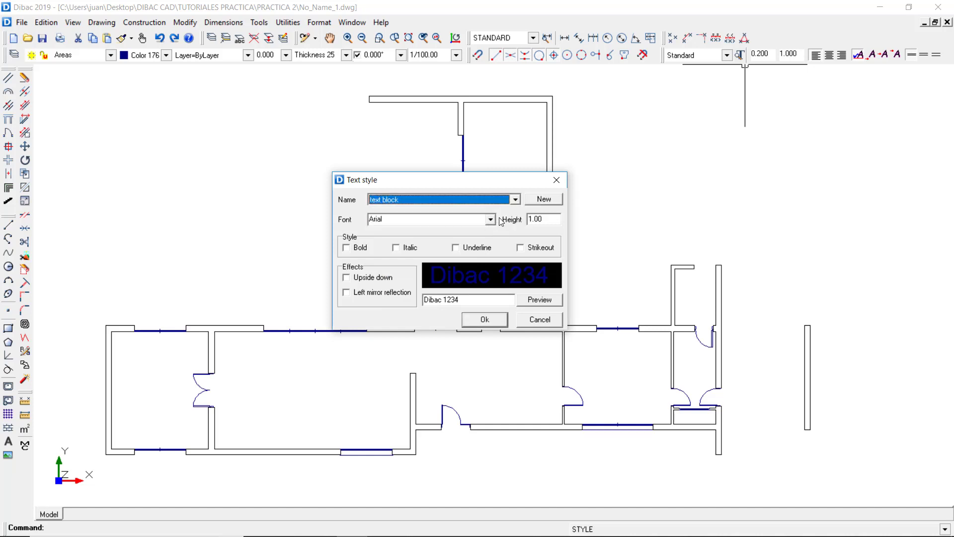
# - Set the text block style's font to Calibri, adjust its bold and italic options, and save the style
pyautogui.click(493, 222)
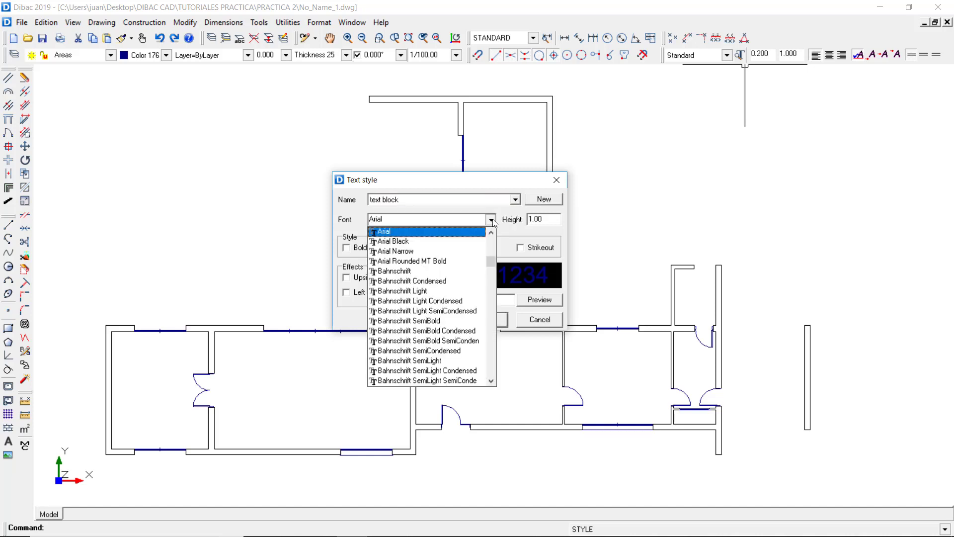
pyautogui.press('c')
pyautogui.click(475, 232)
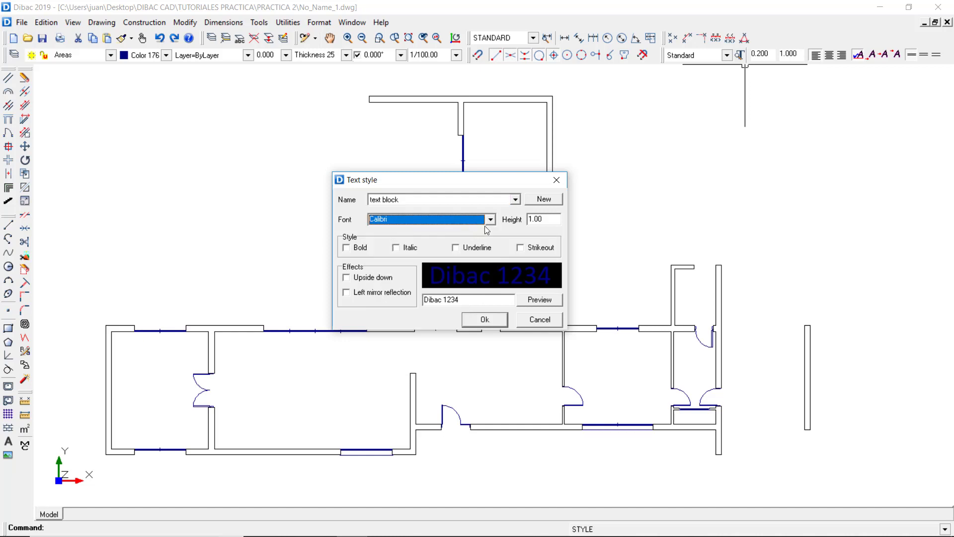
pyautogui.click(546, 218)
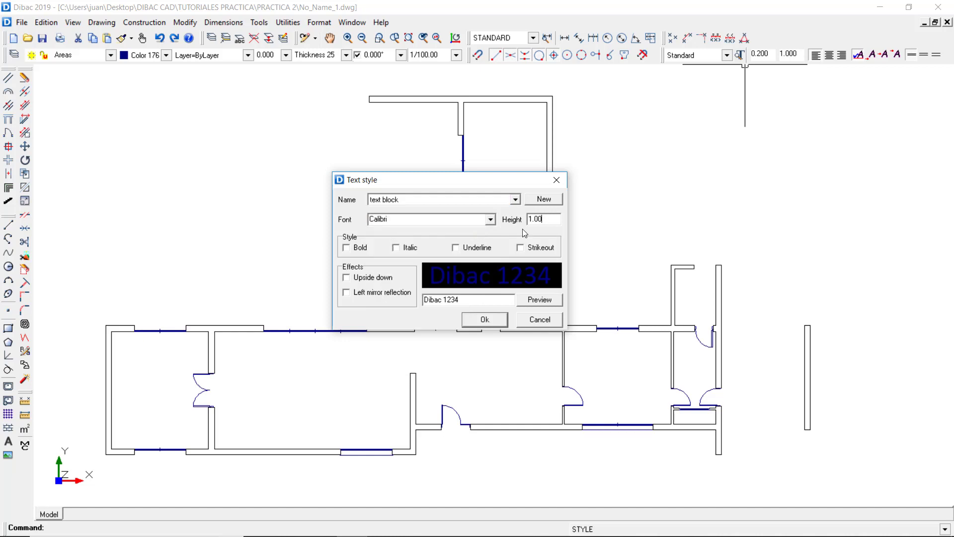
pyautogui.click(348, 249)
pyautogui.click(397, 248)
pyautogui.click(347, 248)
pyautogui.click(478, 318)
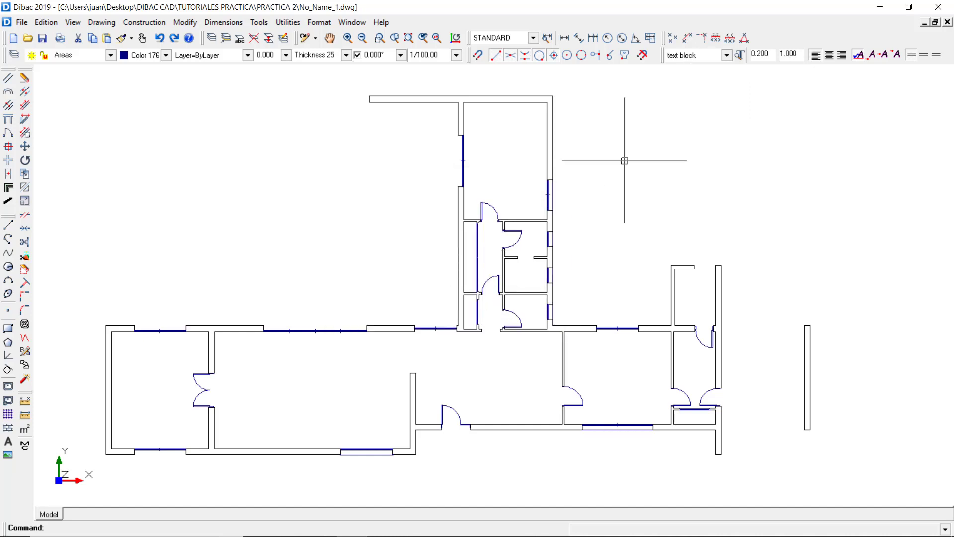
# - Use text block as the current text style and set the current color to White
pyautogui.click(727, 55)
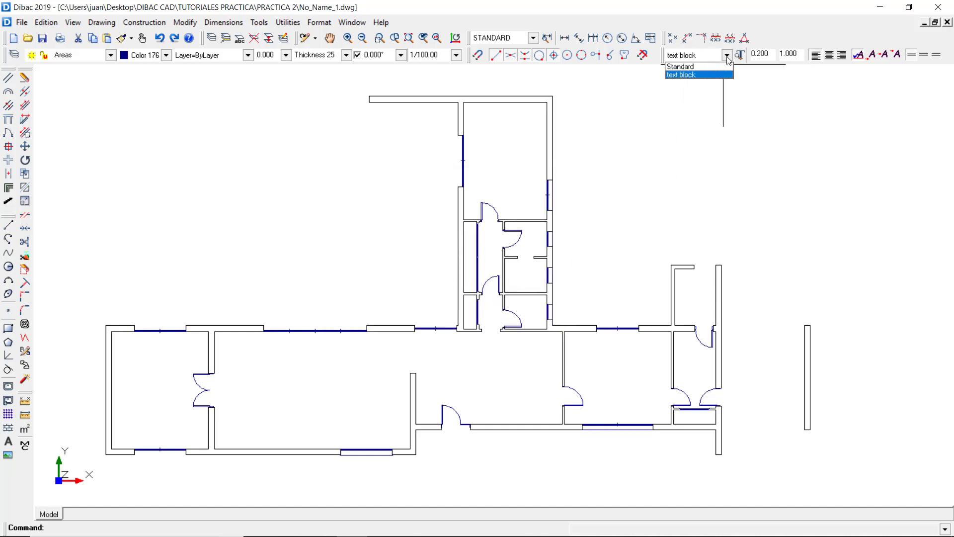
pyautogui.click(684, 76)
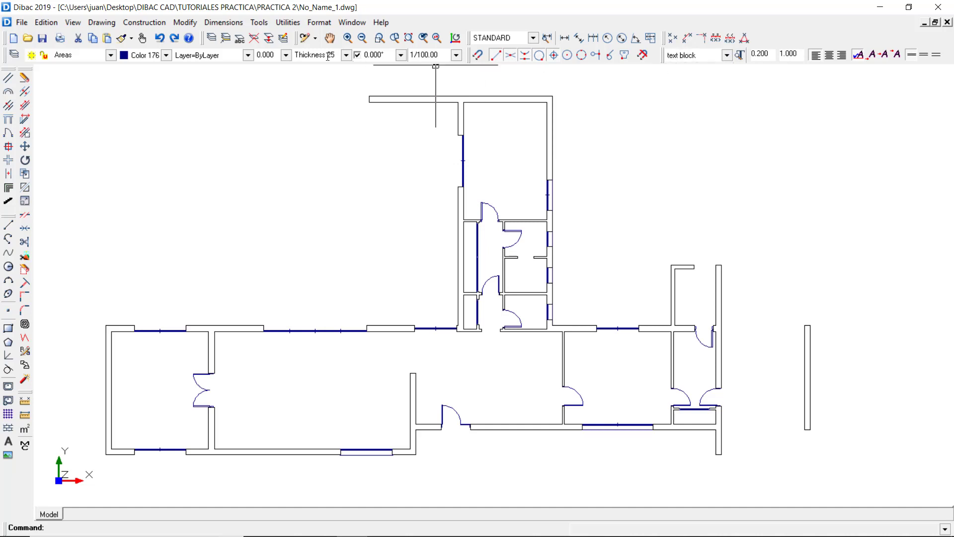
pyautogui.click(167, 56)
pyautogui.click(162, 147)
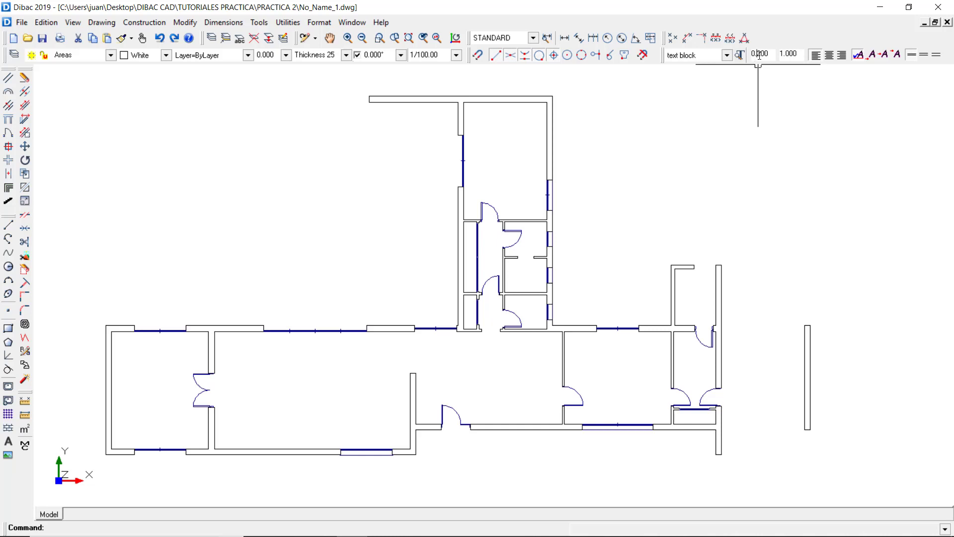
pyautogui.moveTo(759, 56); pyautogui.dragTo(772, 57)
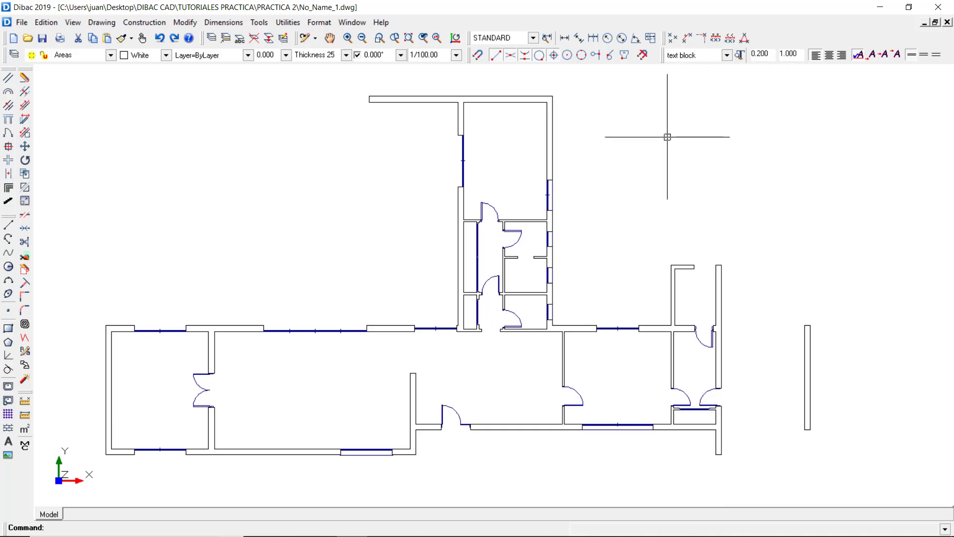
# - Measure the uppermost room with the Area command's Enclosed area option and place its area label inside the room
pyautogui.click(27, 431)
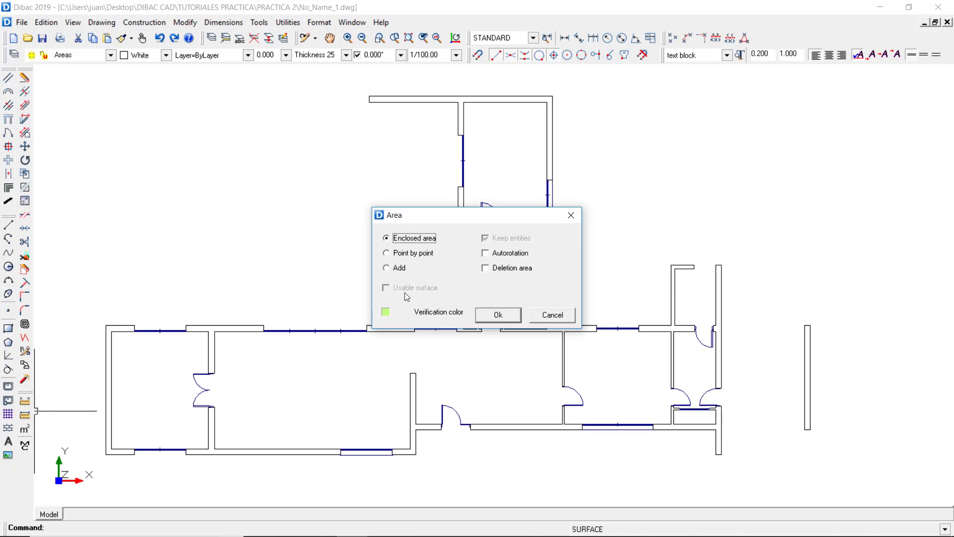
pyautogui.click(499, 318)
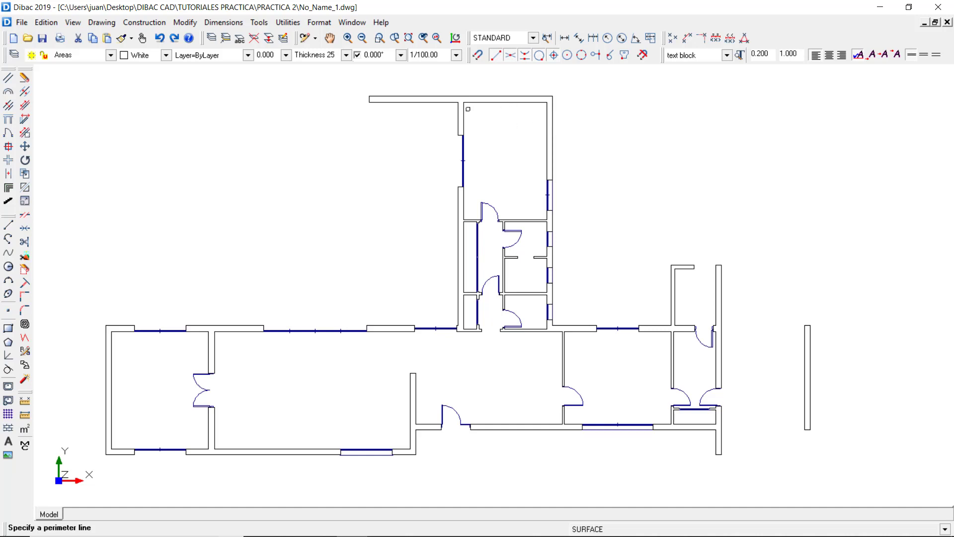
pyautogui.click(463, 115)
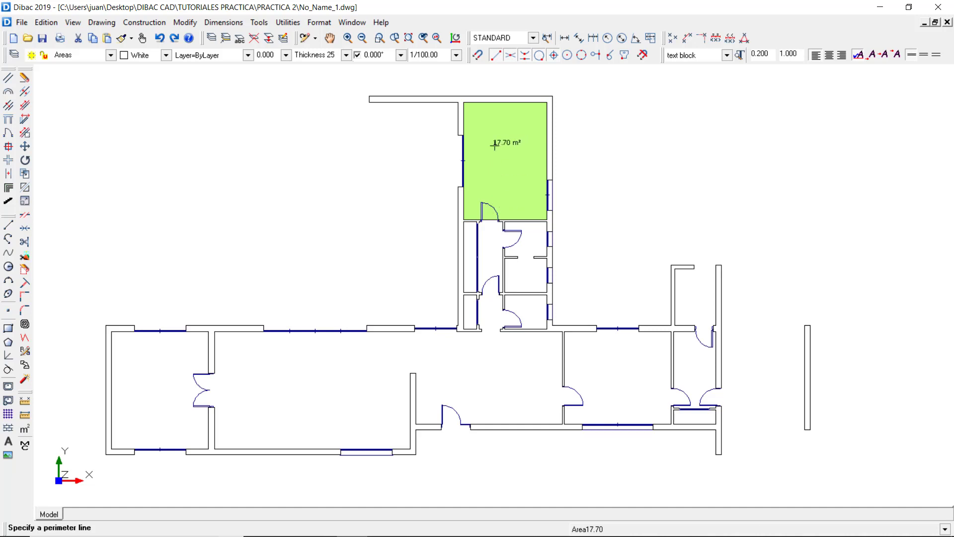
pyautogui.click(495, 145)
pyautogui.press('Escape')
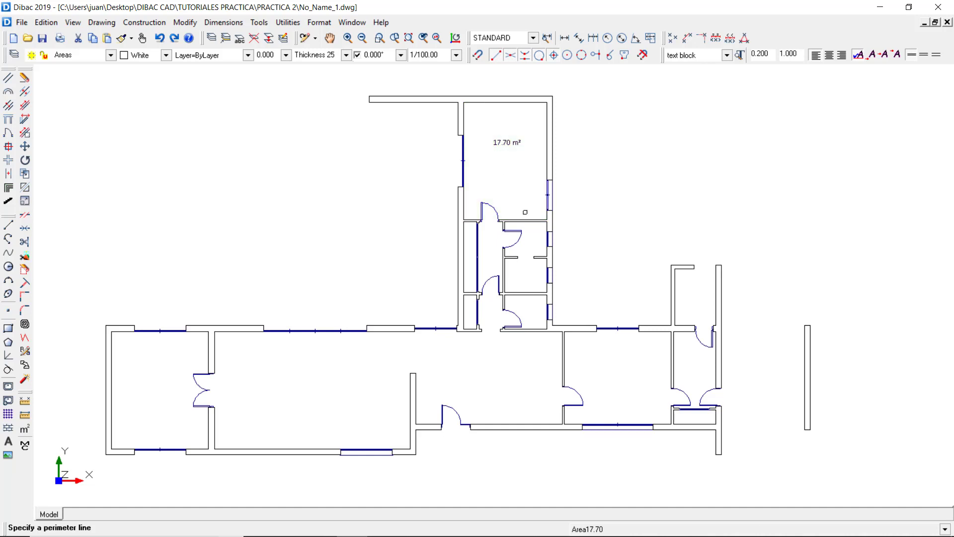
# - Place area labels in the three small rooms stacked along the east wall of the upper wing
pyautogui.click(531, 224)
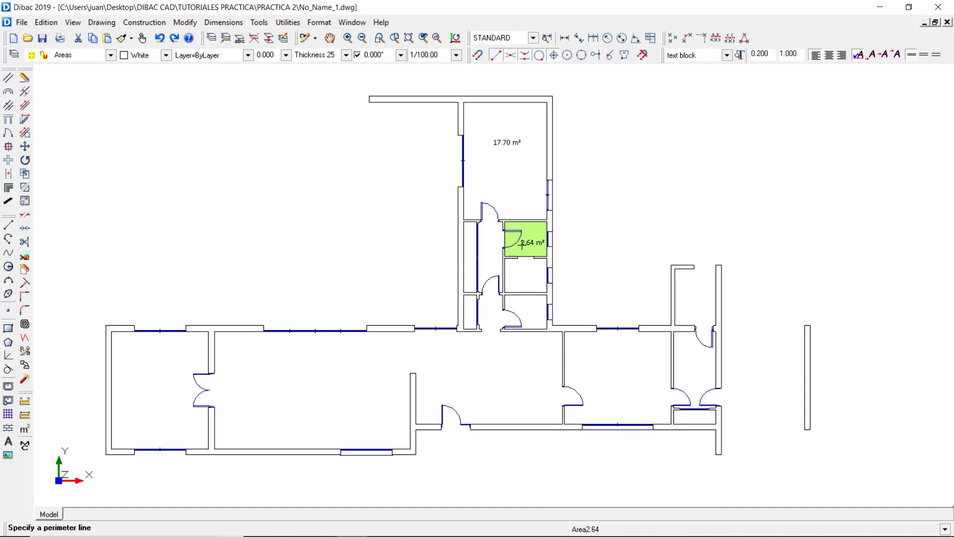
pyautogui.click(522, 244)
pyautogui.click(516, 276)
pyautogui.click(519, 308)
pyautogui.press('Escape')
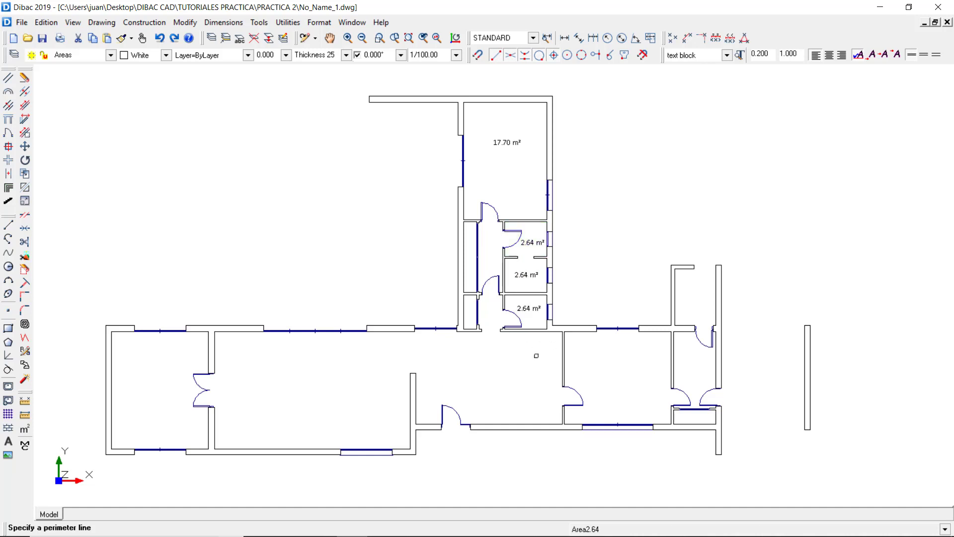
# - Place enclosed-area labels in the large room east of the central space and in the westernmost room
pyautogui.click(591, 354)
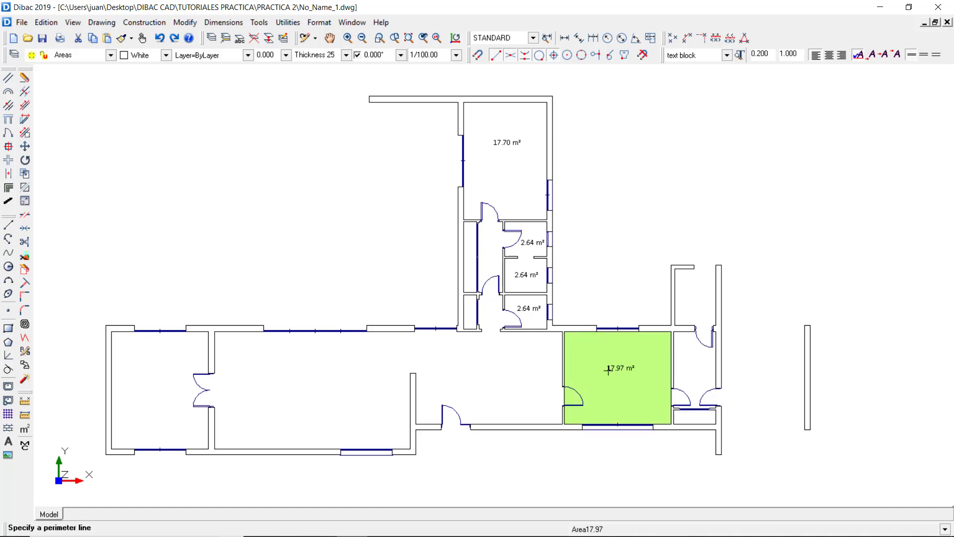
pyautogui.click(608, 371)
pyautogui.press('Escape')
pyautogui.click(198, 356)
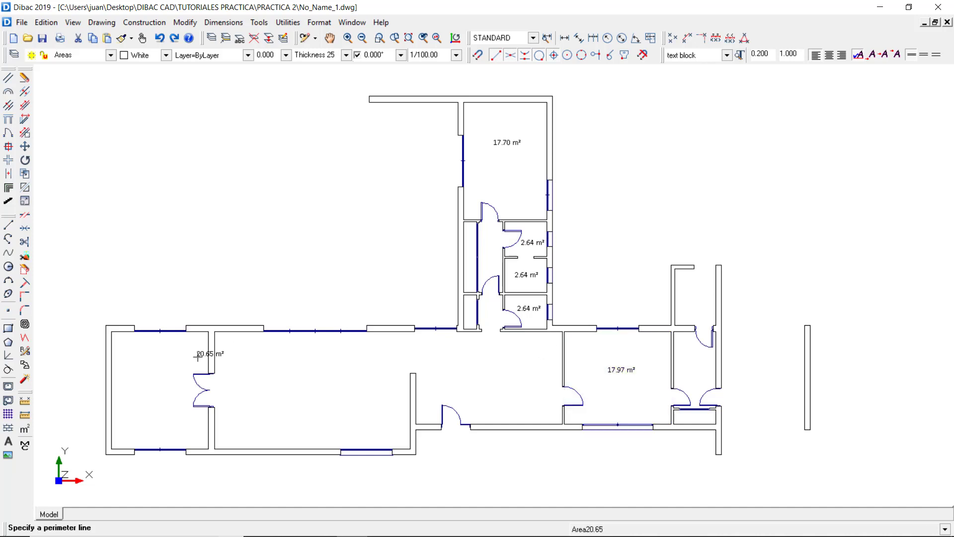
pyautogui.click(145, 379)
pyautogui.press('Escape')
# - Place enclosed-area labels in the narrow room at the plan's east end and in the small closet below it
pyautogui.click(687, 367)
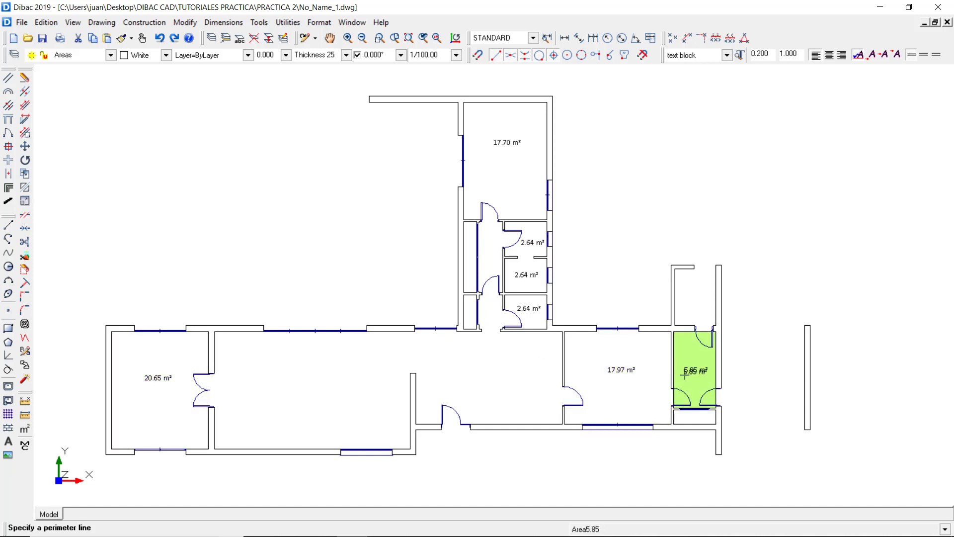
pyautogui.click(686, 372)
pyautogui.press('Escape')
pyautogui.click(684, 419)
pyautogui.press('Escape')
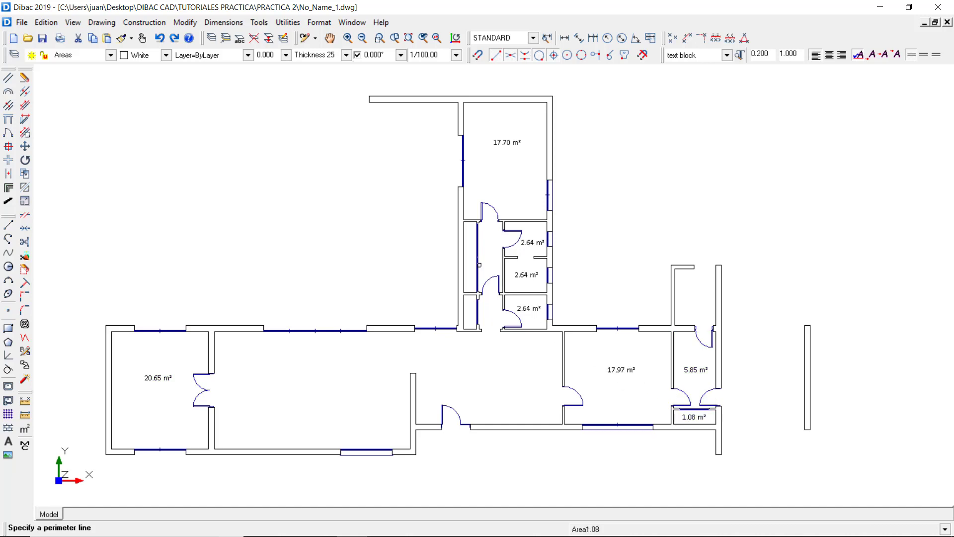
# - Place area labels in the two narrow closets along the upper wing's west wall and end the Area command
pyautogui.click(464, 254)
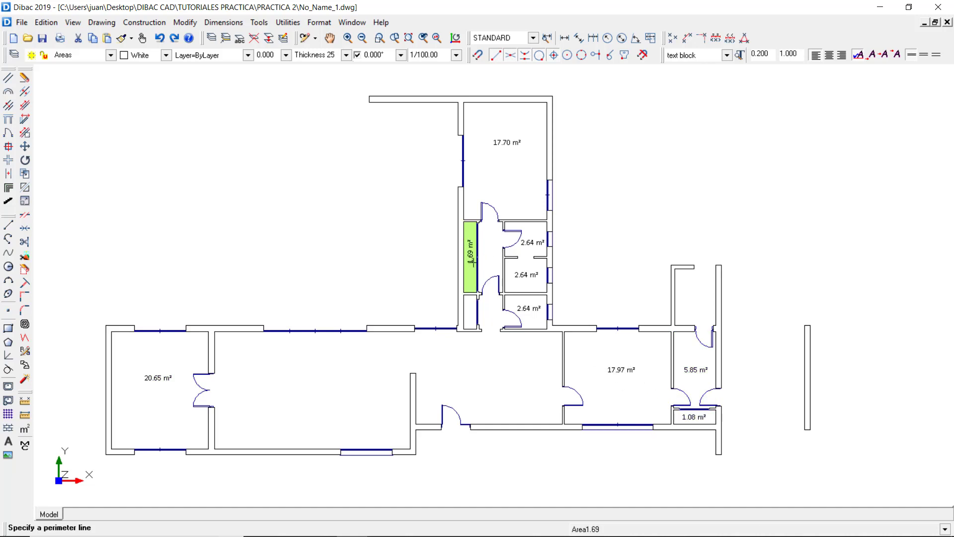
pyautogui.press('Escape')
pyautogui.click(464, 308)
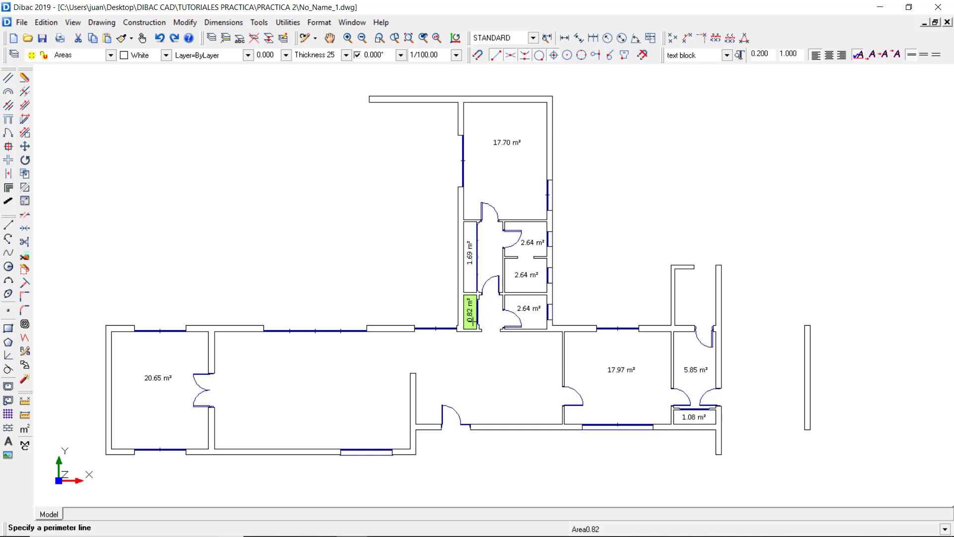
pyautogui.click(471, 310)
pyautogui.press('Escape')
pyautogui.press('Escape')
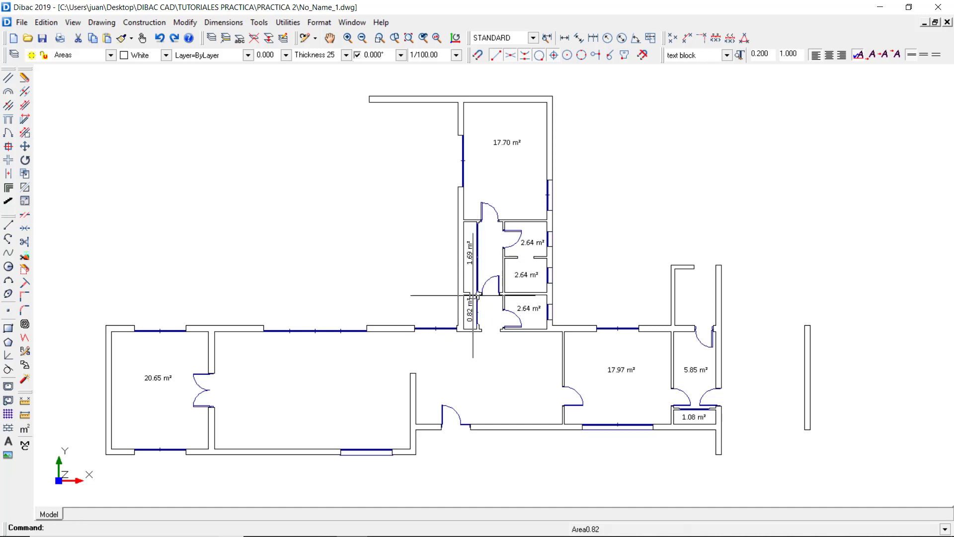
# - Set the text height of the two narrow closets' area labels to 0.15
pyautogui.click(469, 257)
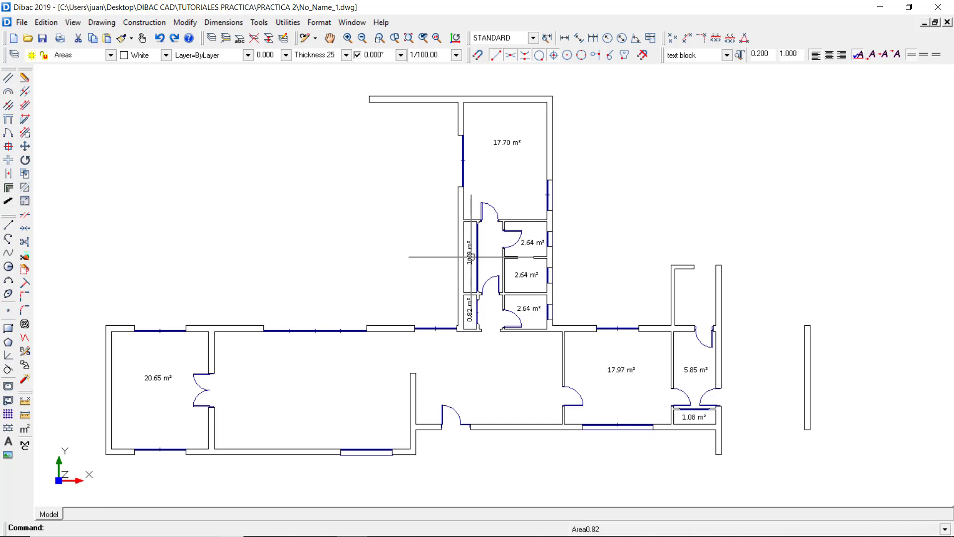
pyautogui.click(469, 307)
pyautogui.press('Escape')
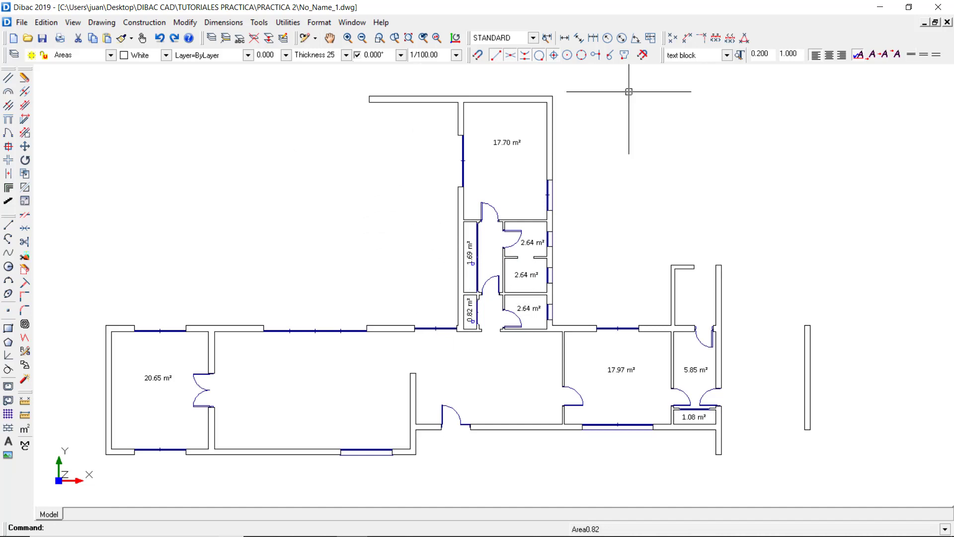
pyautogui.moveTo(759, 53); pyautogui.dragTo(774, 55)
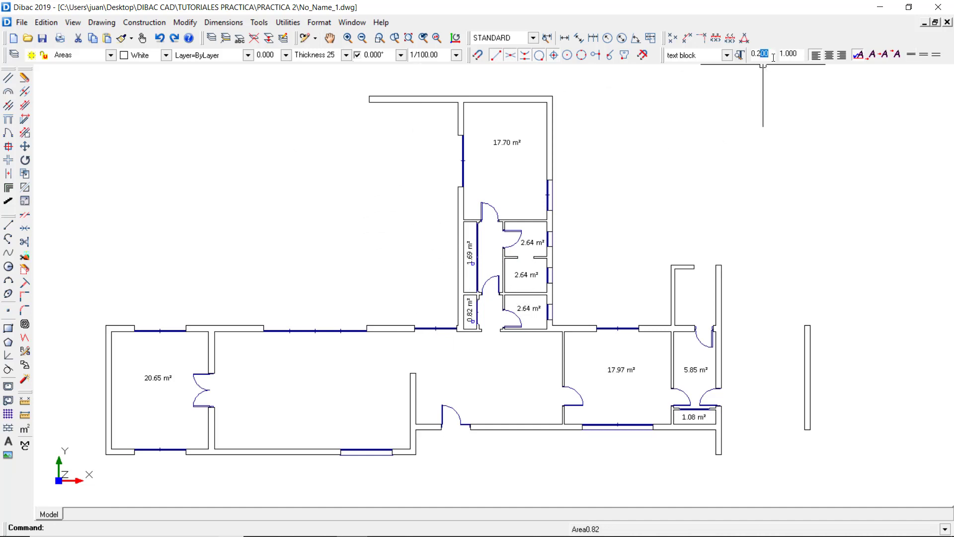
pyautogui.press('BackSpace')
pyautogui.press('BackSpace')
pyautogui.write('1')
pyautogui.press('Return')
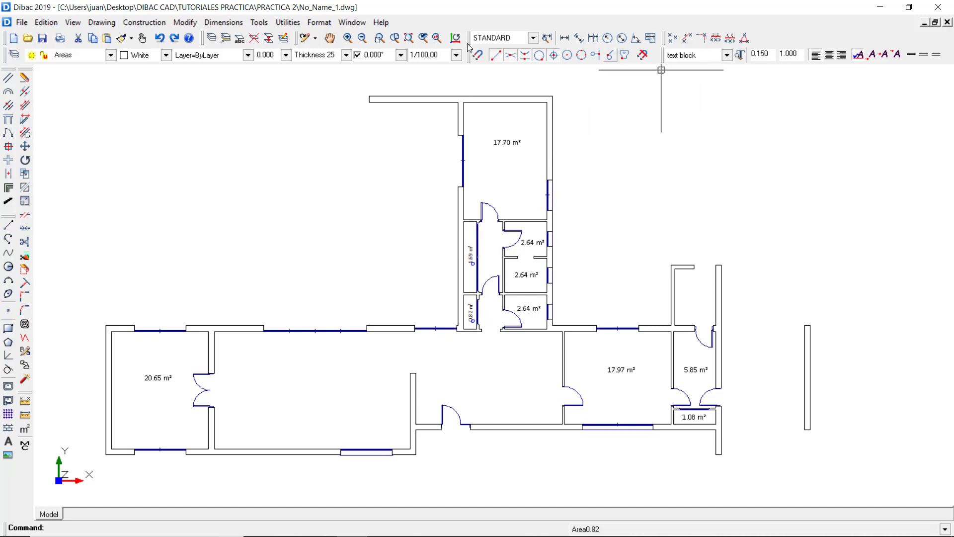
# - Change the color of the two narrow closets' area labels to Red and deselect them
pyautogui.click(164, 55)
pyautogui.click(141, 85)
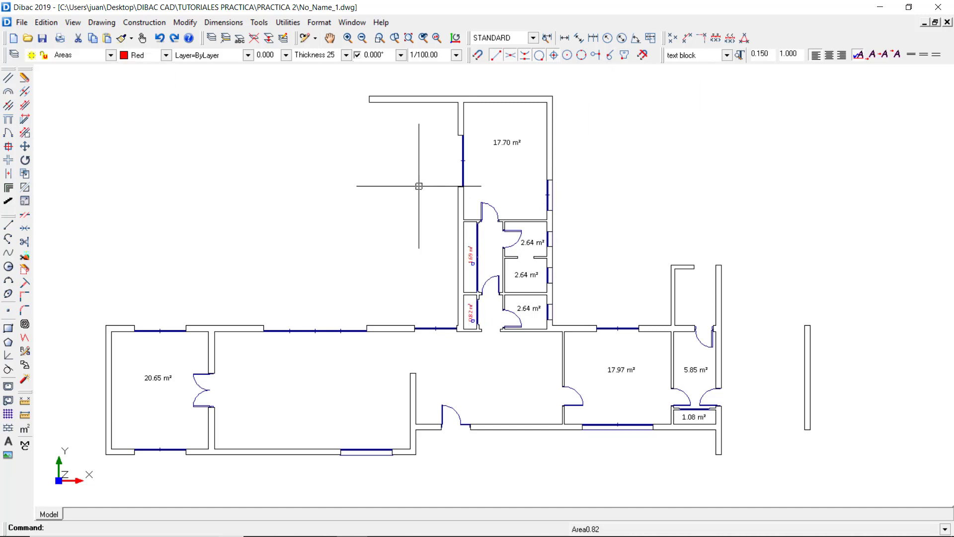
pyautogui.press('Escape')
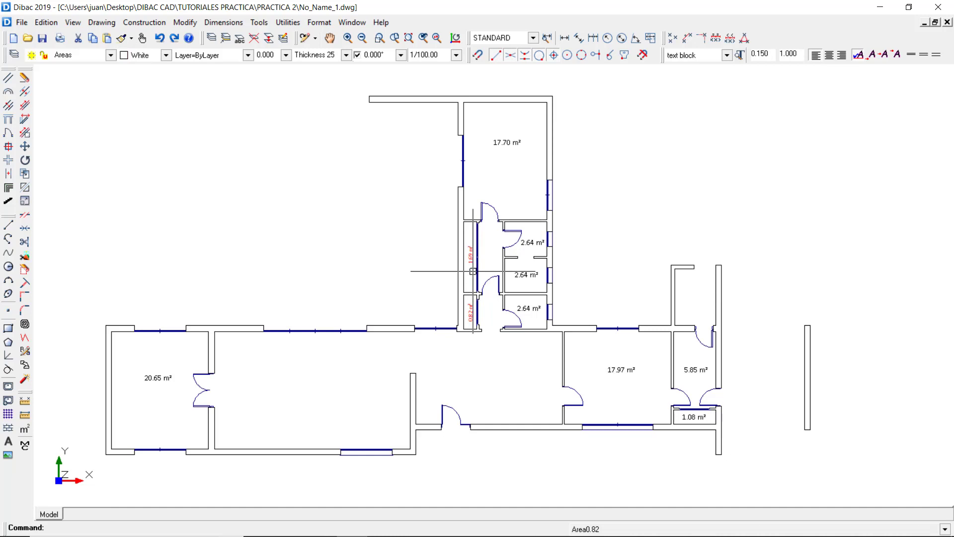
# - Set the text height for new labels to 0.200
pyautogui.doubleClick(759, 53)
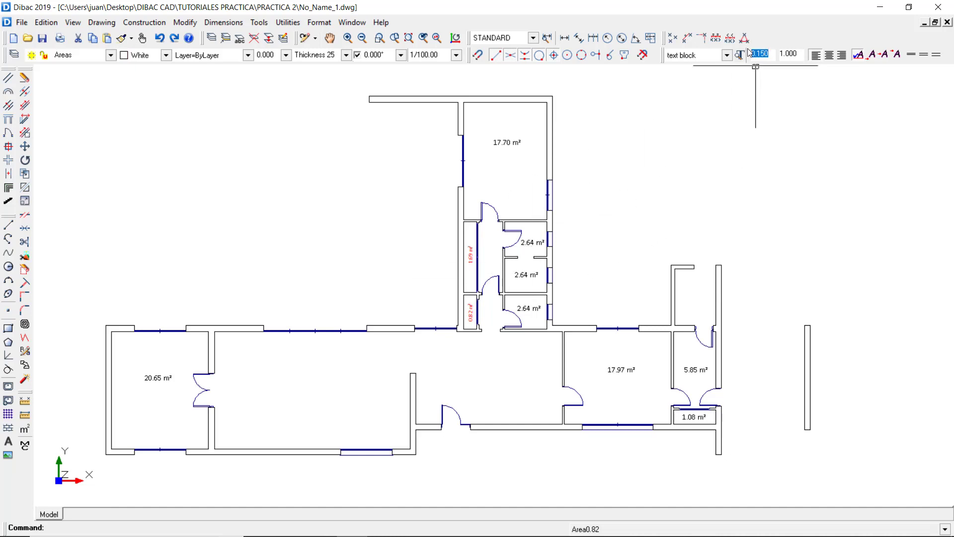
pyautogui.write('0.200')
pyautogui.moveTo(689, 139); pyautogui.dragTo(733, 60)
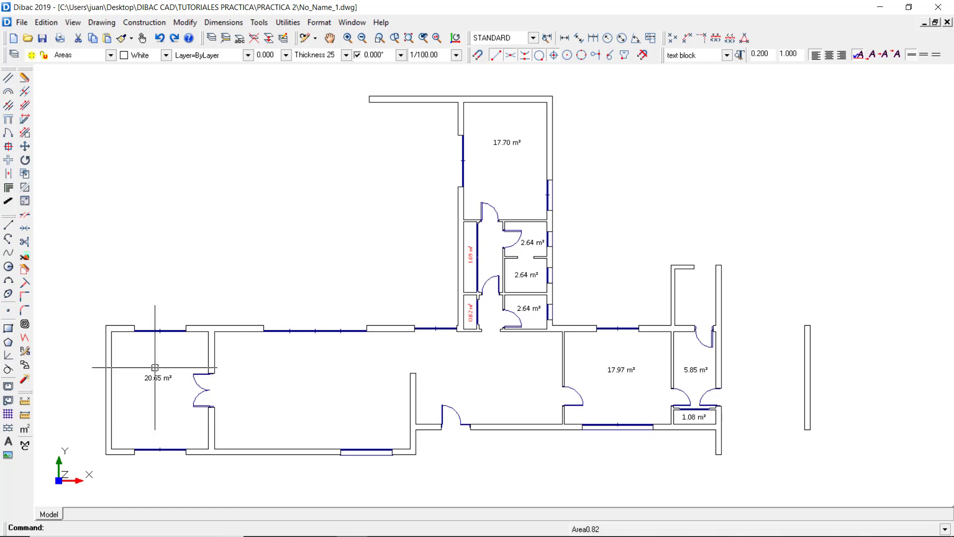
# - Define the area of the large room beside the west-end room point by point from its inner corners and place its label
pyautogui.click(24, 428)
pyautogui.click(412, 255)
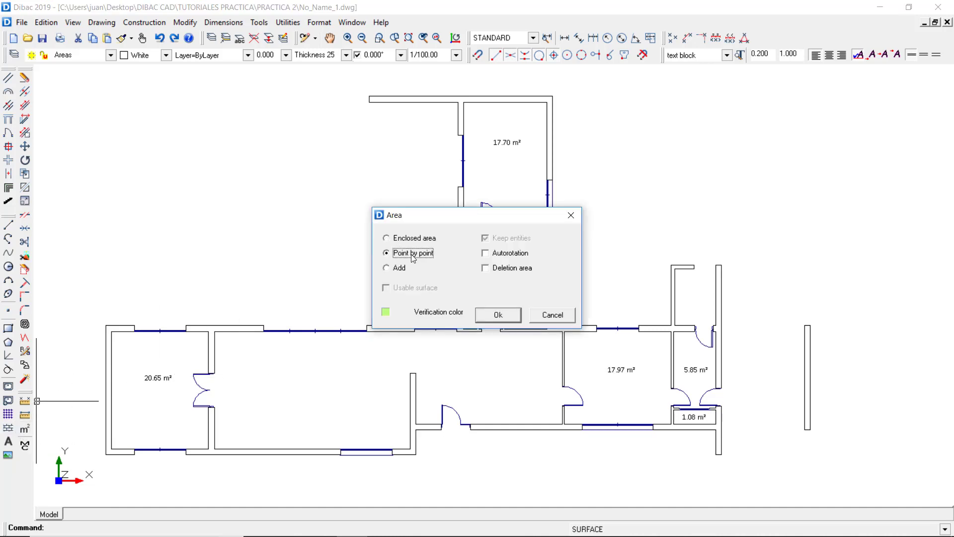
pyautogui.click(494, 318)
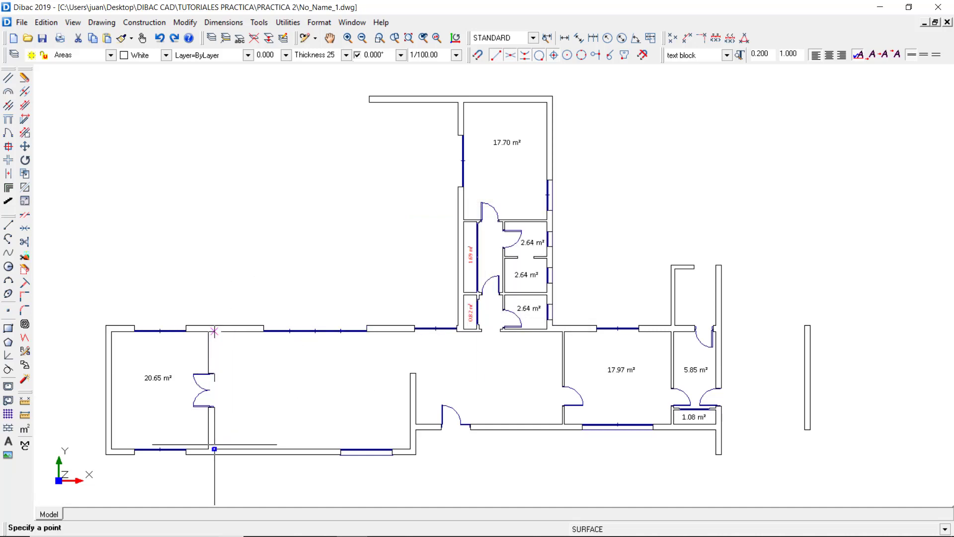
pyautogui.click(214, 449)
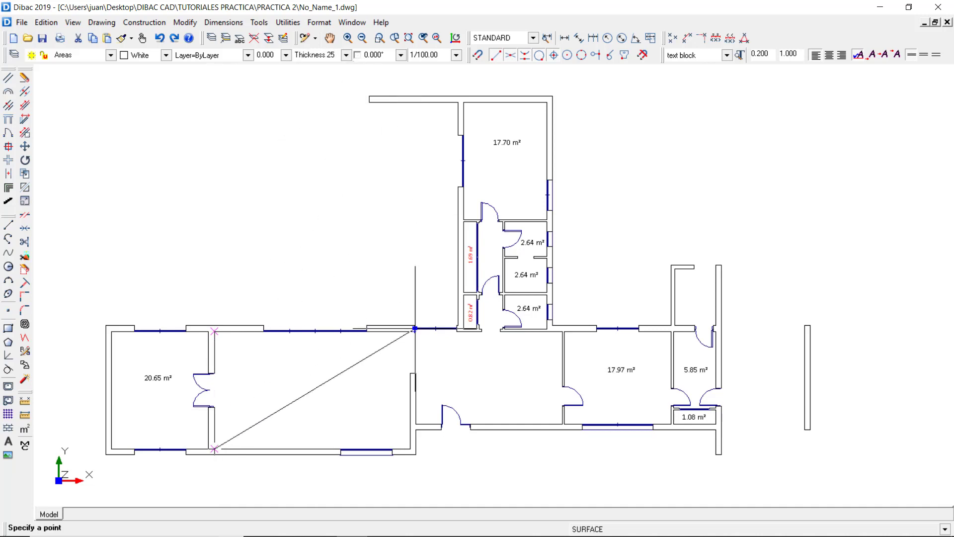
pyautogui.click(411, 448)
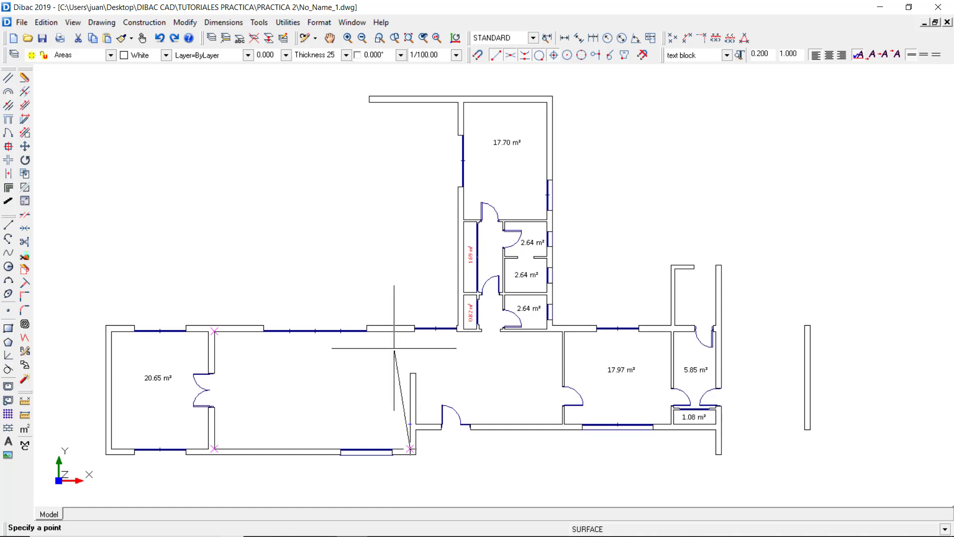
pyautogui.click(357, 55)
pyautogui.click(407, 330)
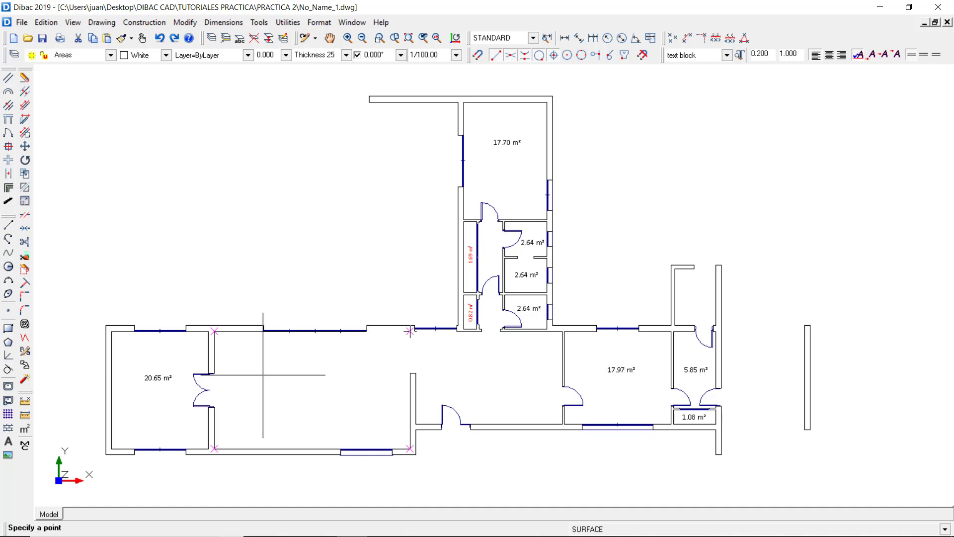
pyautogui.click(215, 330)
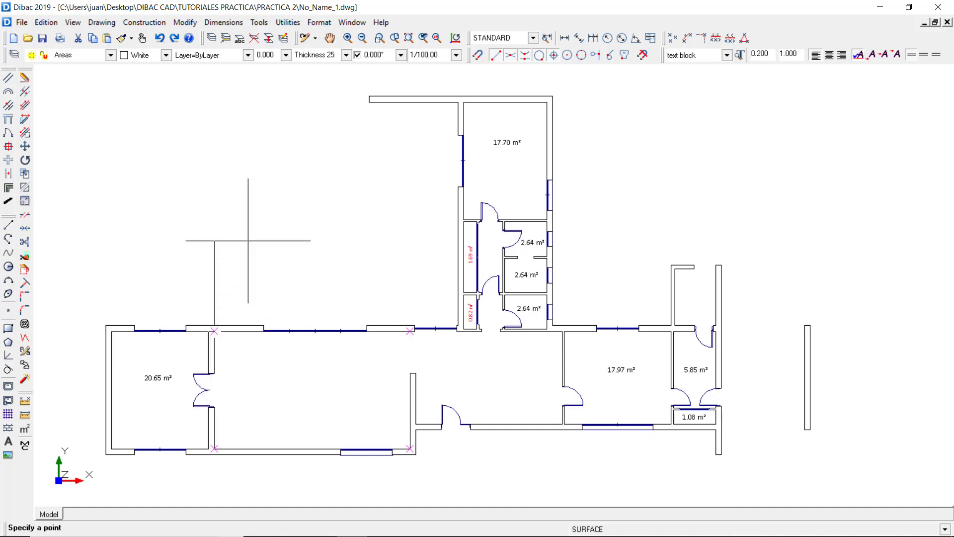
pyautogui.rightClick(248, 241)
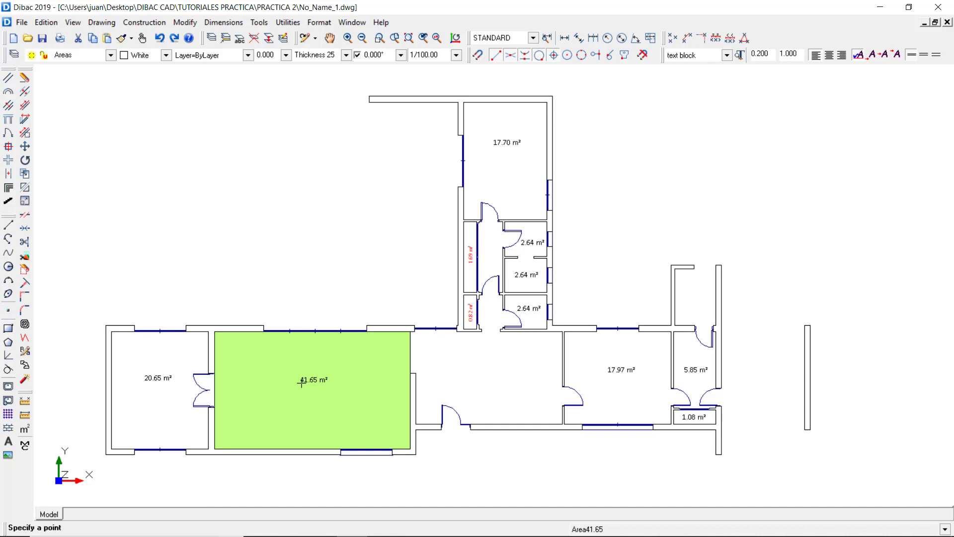
pyautogui.click(301, 383)
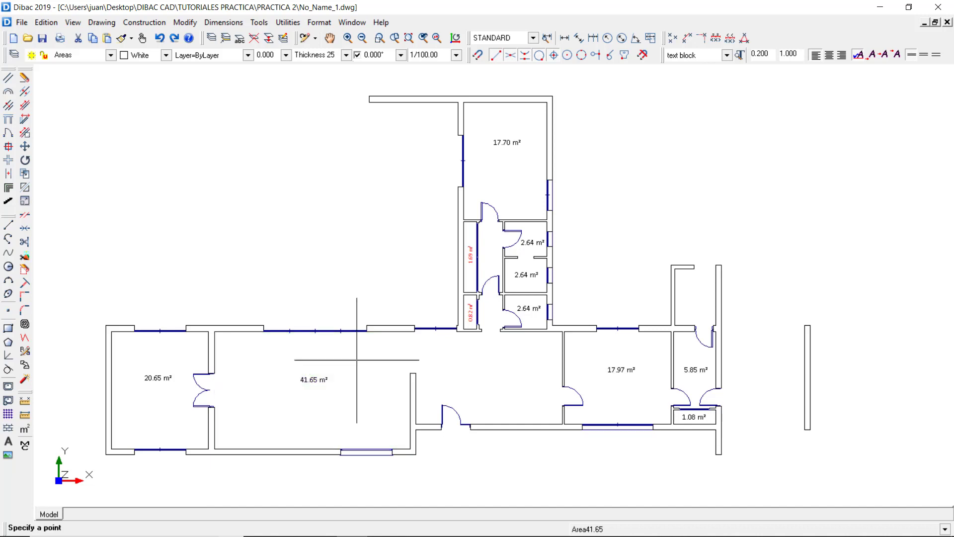
# - Define the central hall's area point by point, place its label inside the hall and end the Area command
pyautogui.click(409, 333)
pyautogui.click(416, 424)
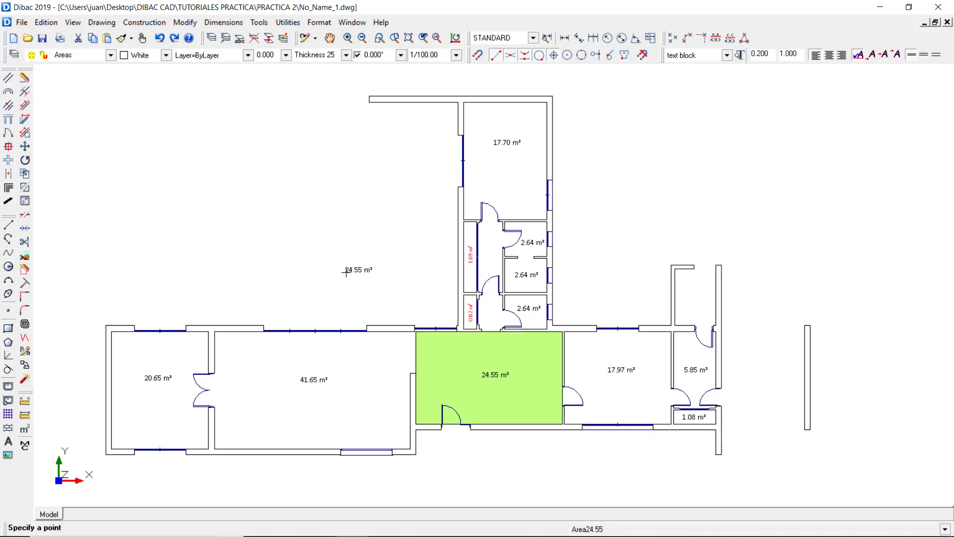
pyautogui.press('Escape')
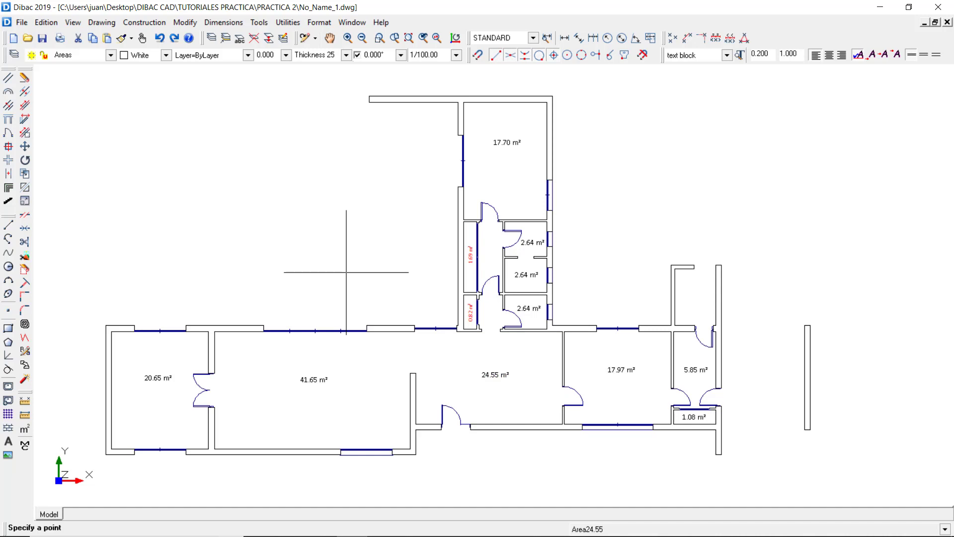
pyautogui.press('Escape')
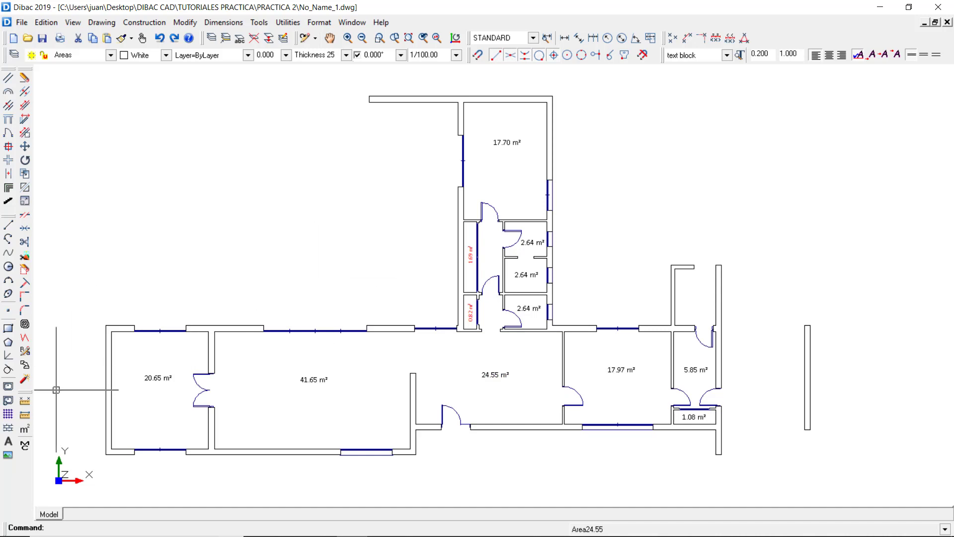
# - Add the large room's and central hall's areas with Keep entities enabled, and place the sum label between the two spaces
pyautogui.click(25, 429)
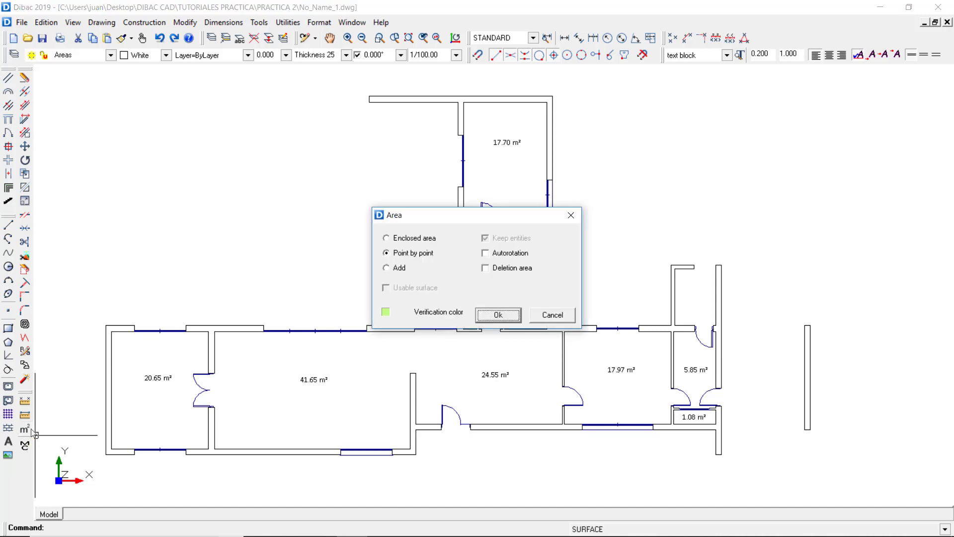
pyautogui.click(386, 268)
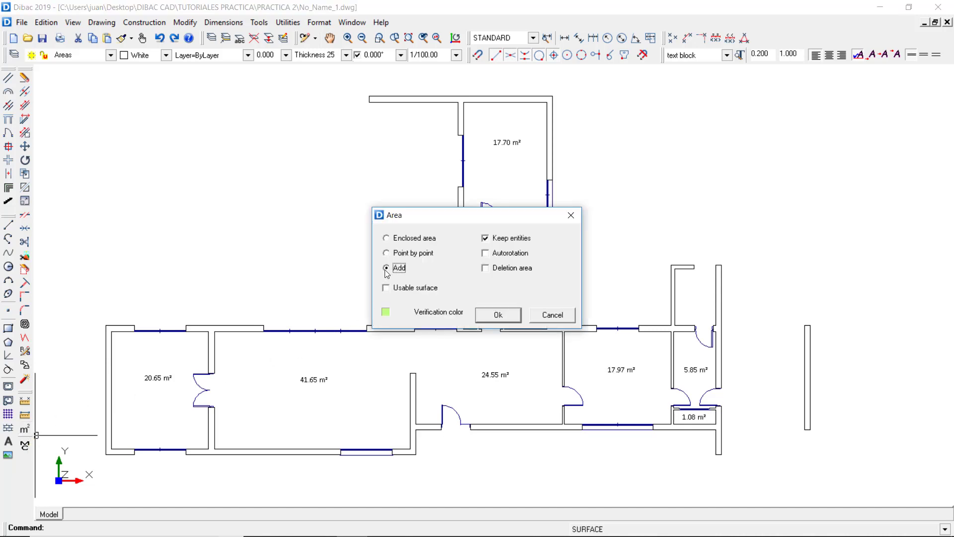
pyautogui.click(485, 239)
pyautogui.click(485, 239)
pyautogui.click(498, 315)
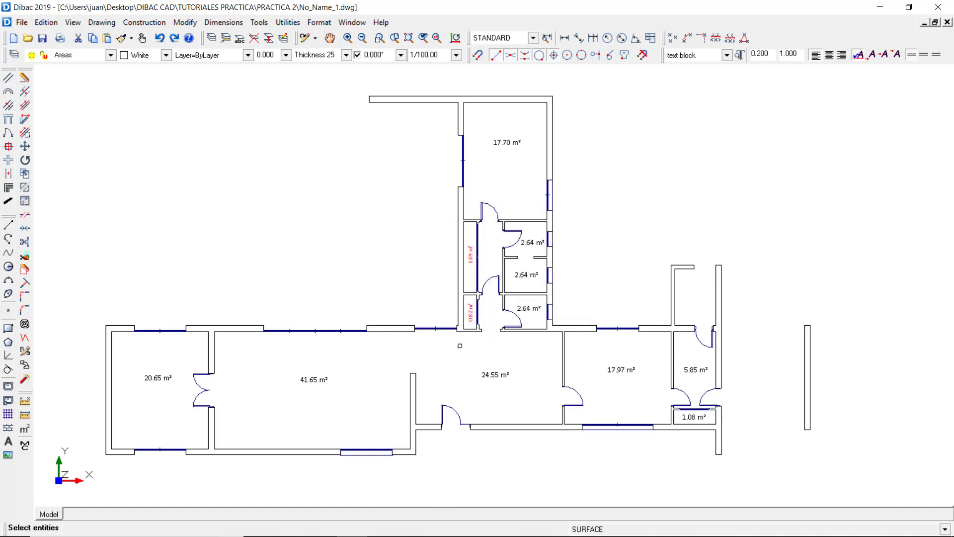
pyautogui.click(494, 376)
pyautogui.click(301, 379)
pyautogui.rightClick(402, 349)
pyautogui.click(402, 357)
pyautogui.press('Escape')
pyautogui.press('Escape')
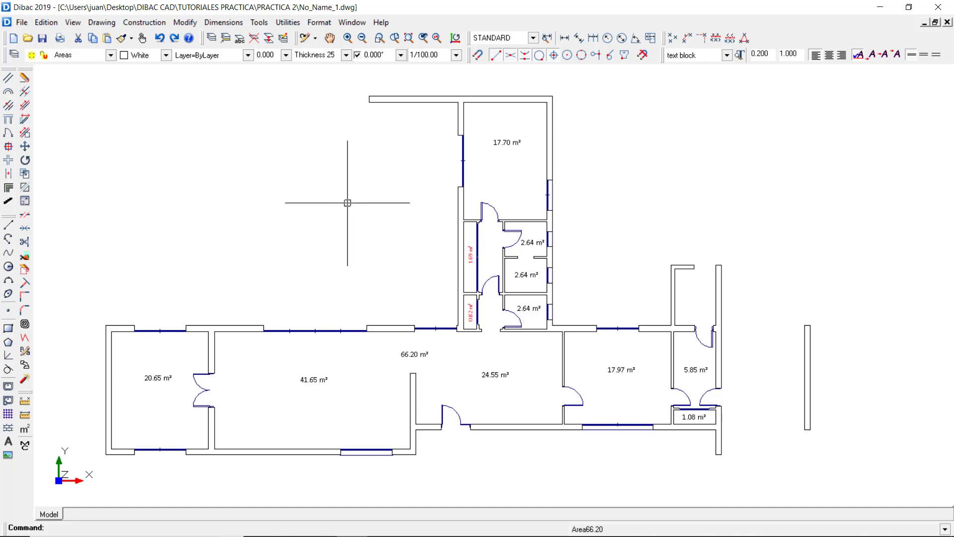
# - Calculate the enclosed area within the building's outer perimeter and place its label outside, northeast of the upper wing
pyautogui.click(25, 430)
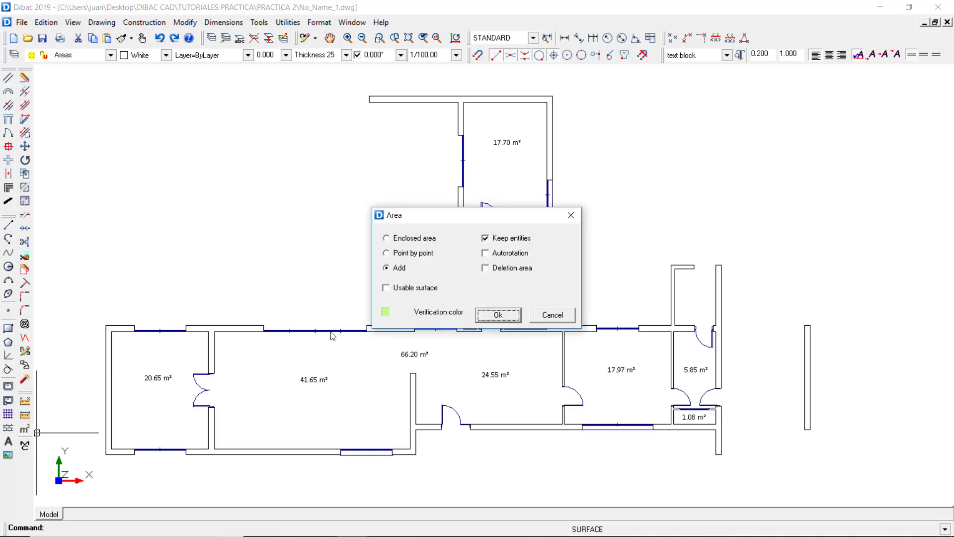
pyautogui.click(393, 238)
pyautogui.click(498, 317)
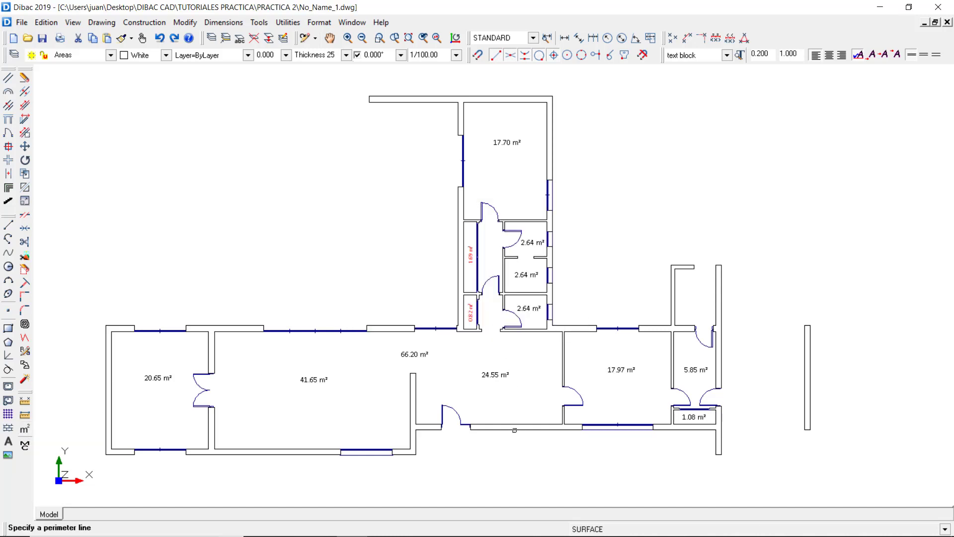
pyautogui.click(514, 429)
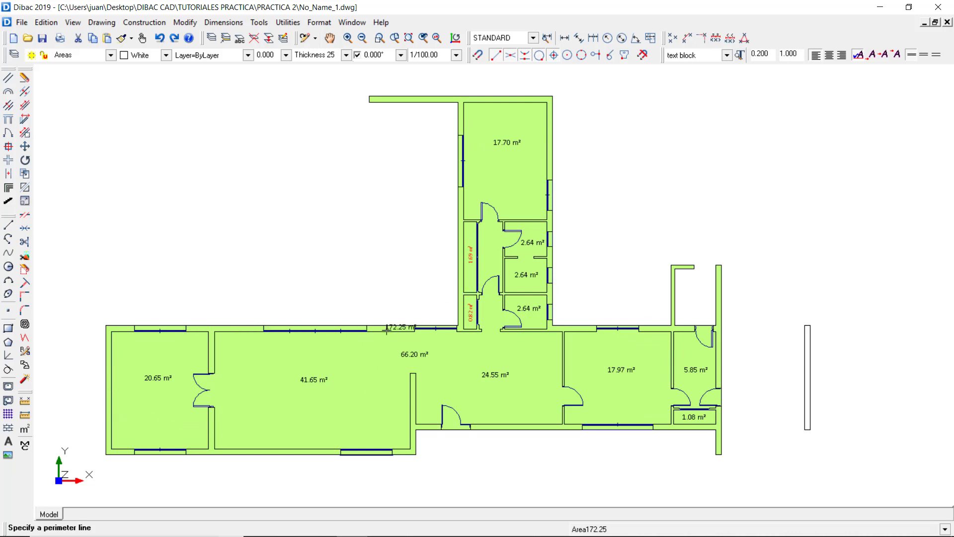
pyautogui.click(612, 113)
pyautogui.press('Escape')
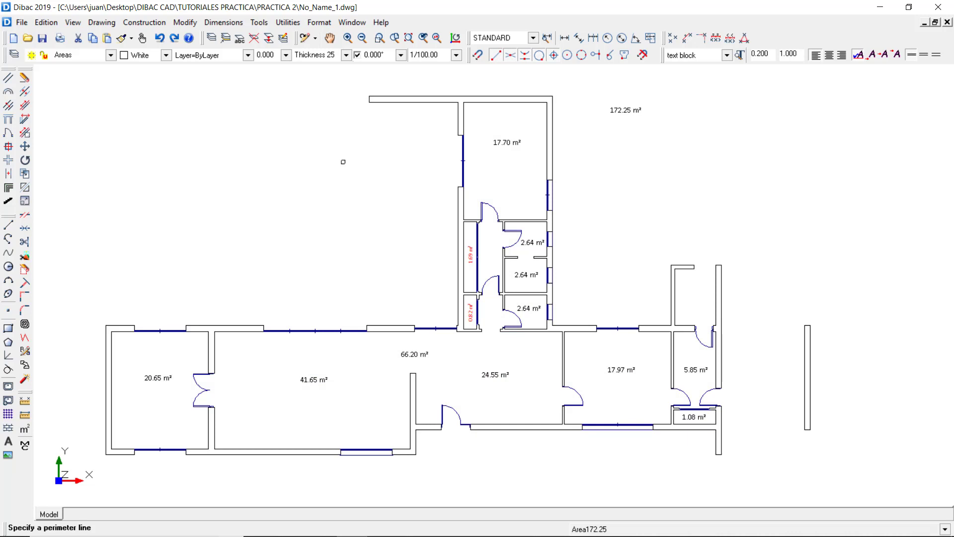
pyautogui.press('Escape')
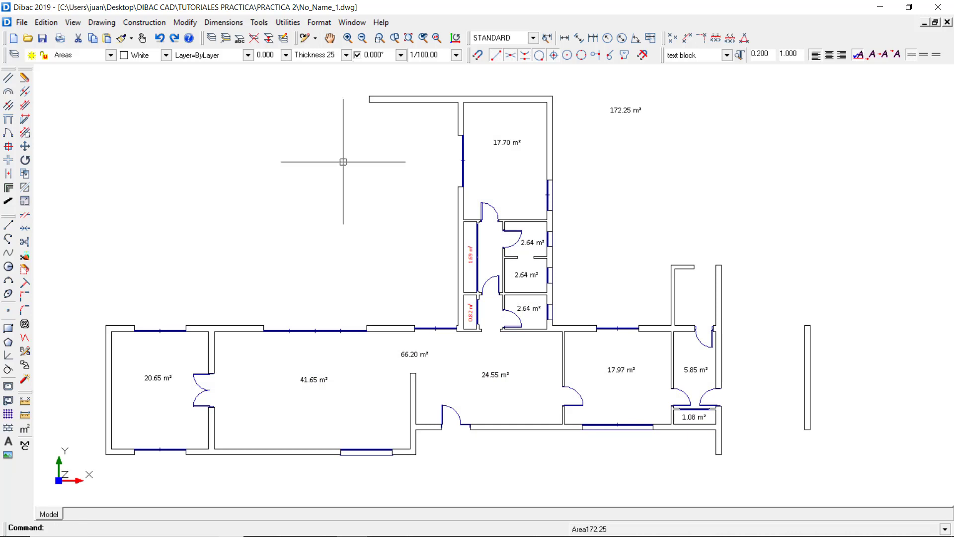
# - Create a layer named Text blocks and make it the current layer
pyautogui.click(14, 55)
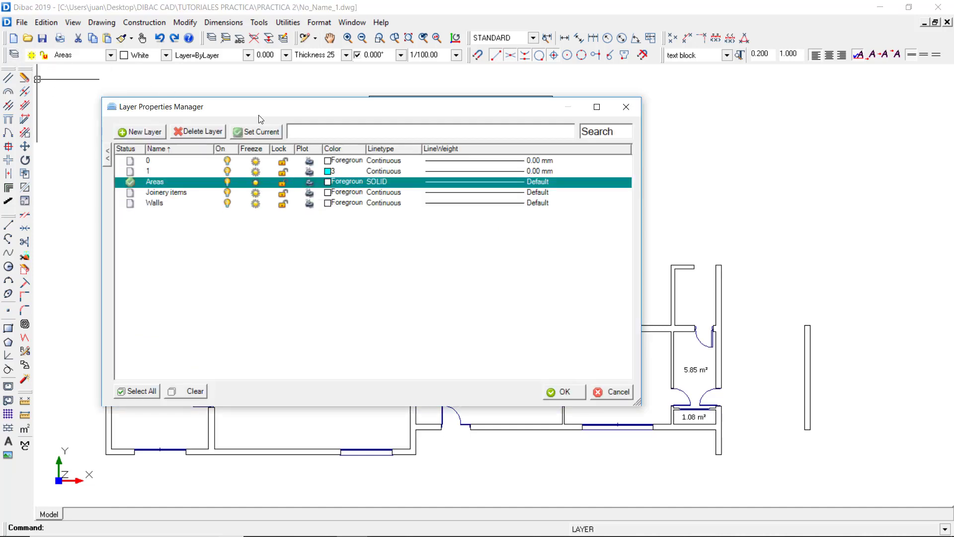
pyautogui.write('Text blocks')
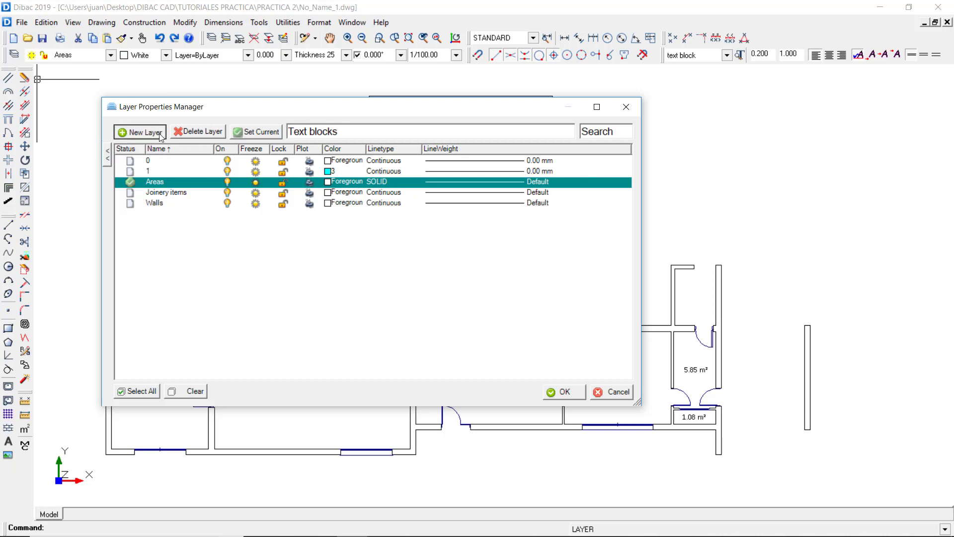
pyautogui.click(139, 132)
pyautogui.click(162, 203)
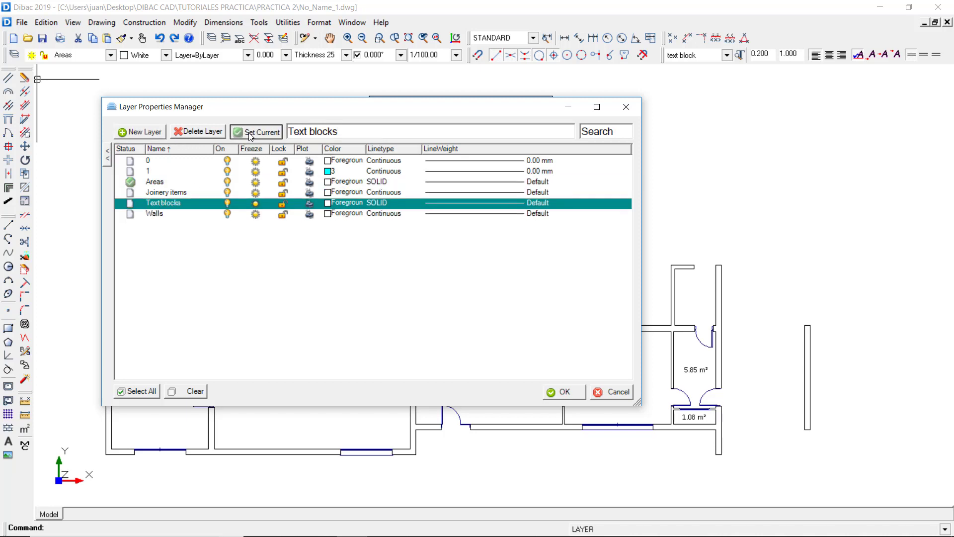
pyautogui.click(250, 134)
pyautogui.click(564, 393)
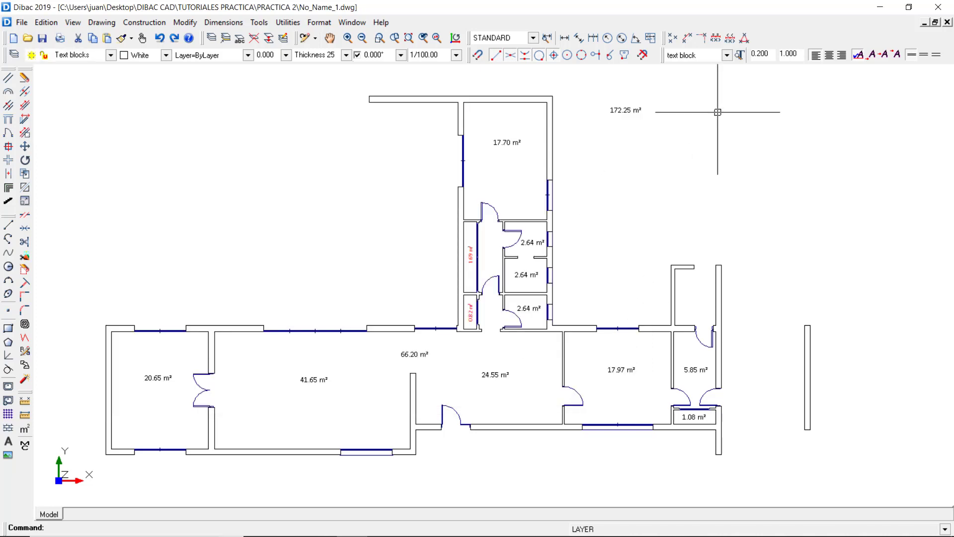
# - Create a new text style named Rooms
pyautogui.click(741, 54)
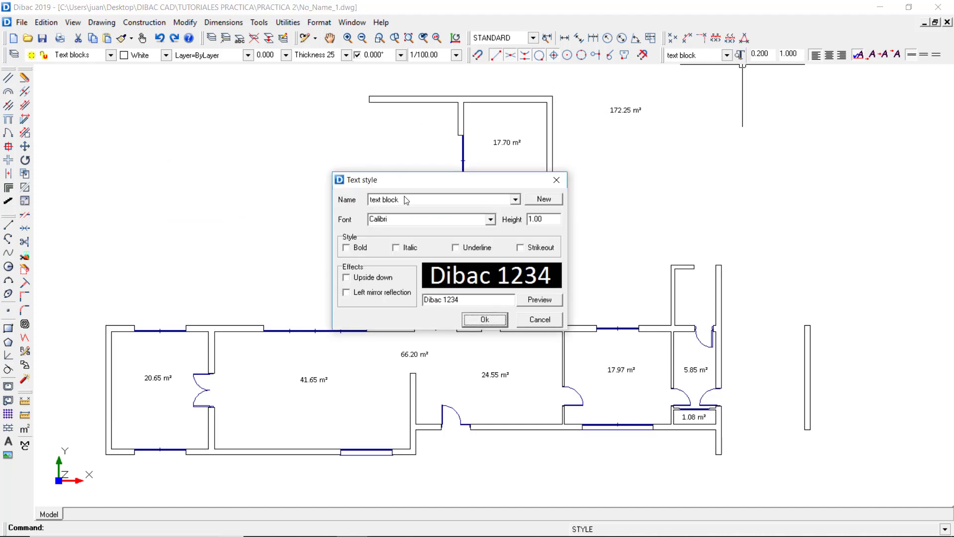
pyautogui.click(544, 199)
pyautogui.write('R')
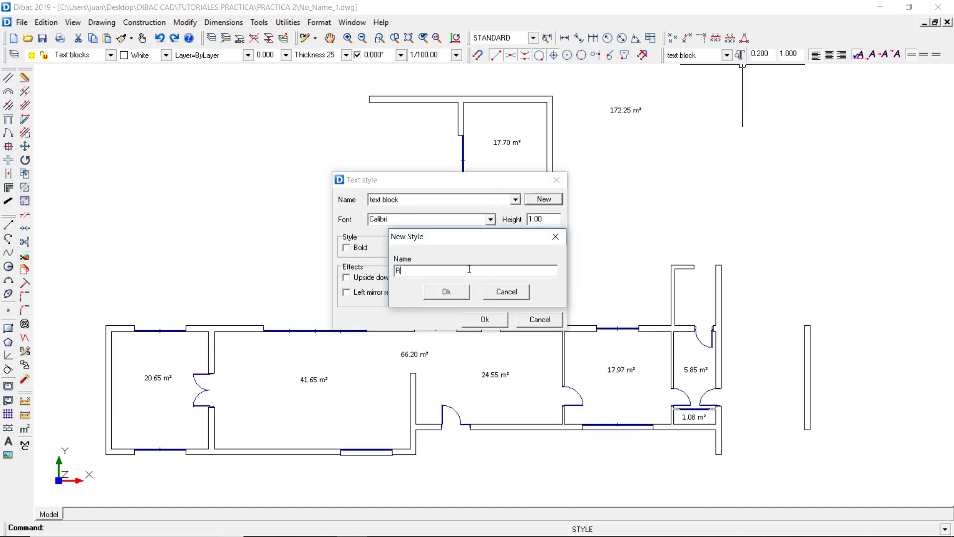
pyautogui.write('ooms')
pyautogui.click(446, 293)
# - Set the Rooms text style to bold Arial and make it the current style
pyautogui.click(515, 200)
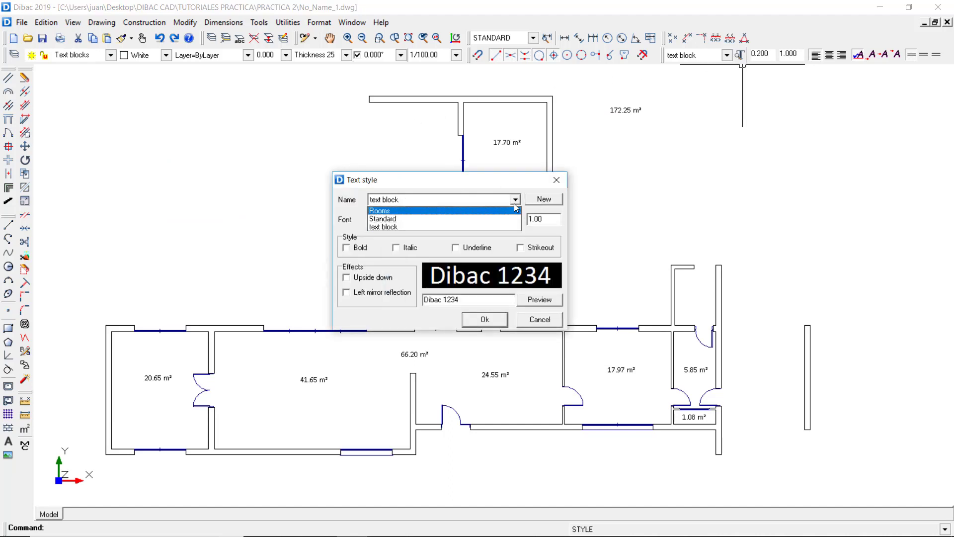
pyautogui.click(486, 208)
pyautogui.click(491, 220)
pyautogui.press('a')
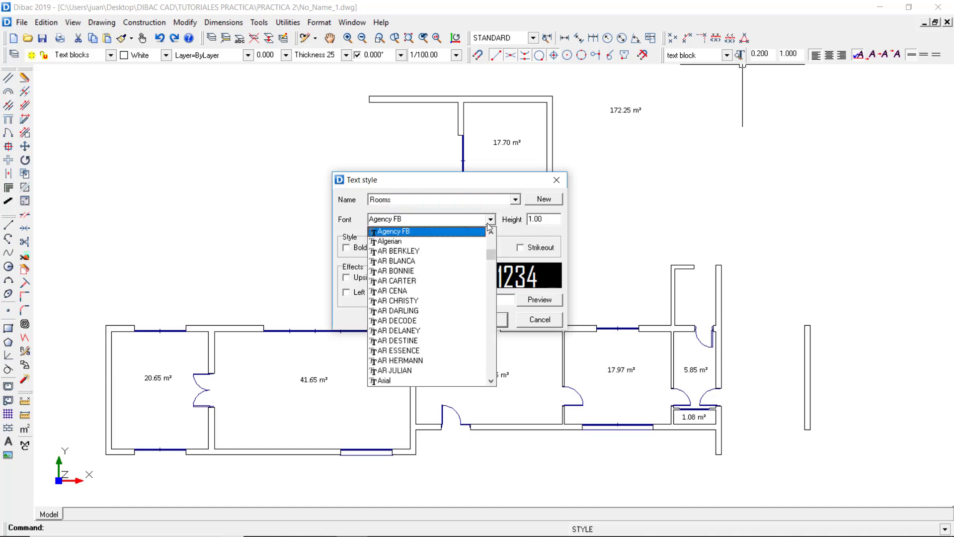
pyautogui.click(397, 384)
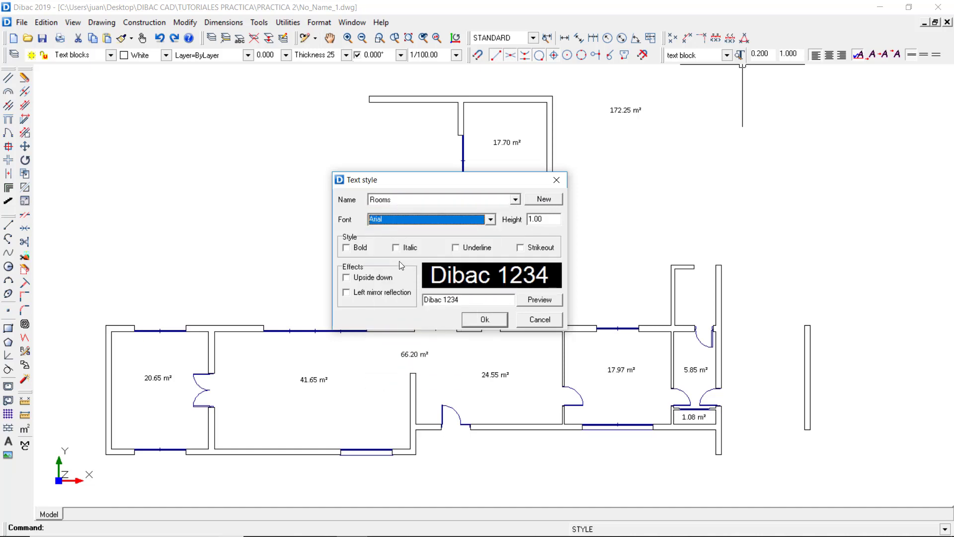
pyautogui.click(347, 247)
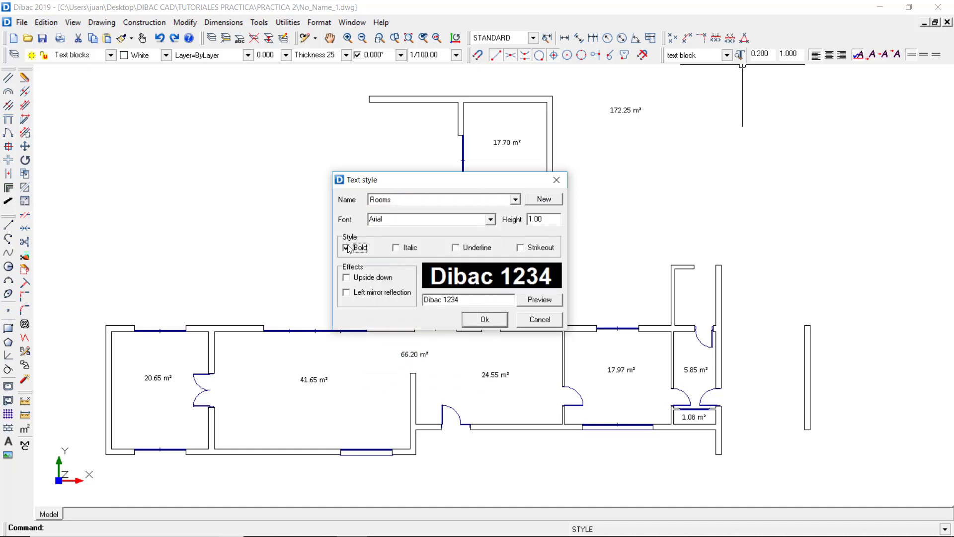
pyautogui.click(489, 320)
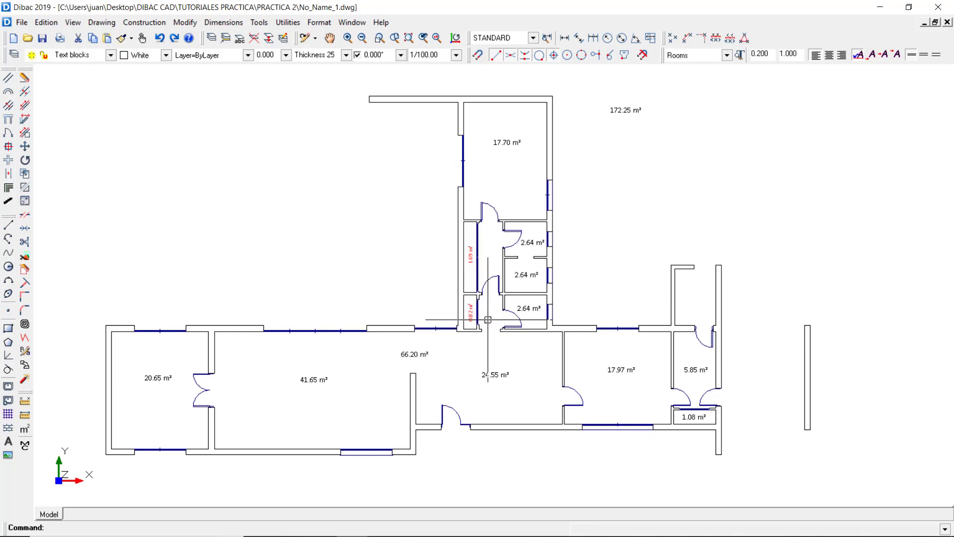
# - Set the current drawing color to Blue
pyautogui.click(167, 60)
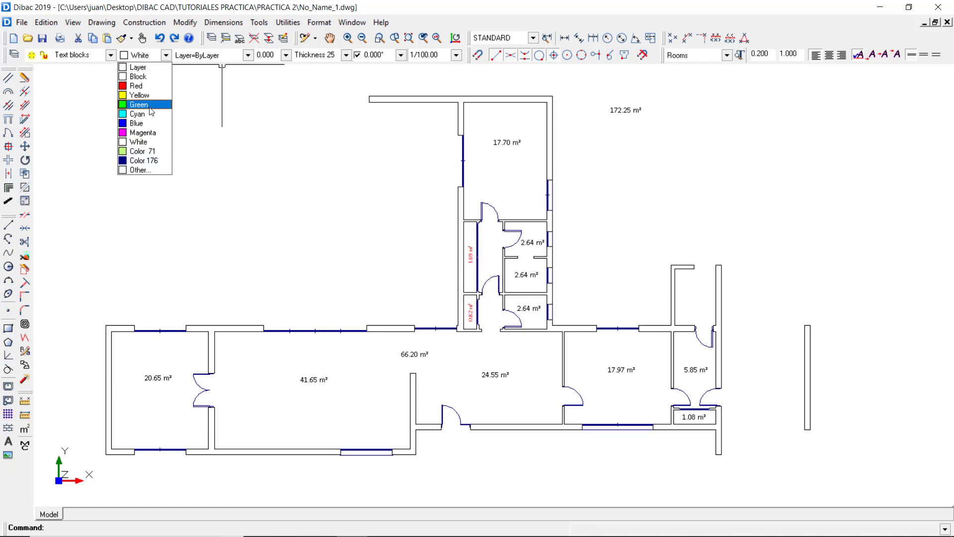
pyautogui.click(135, 122)
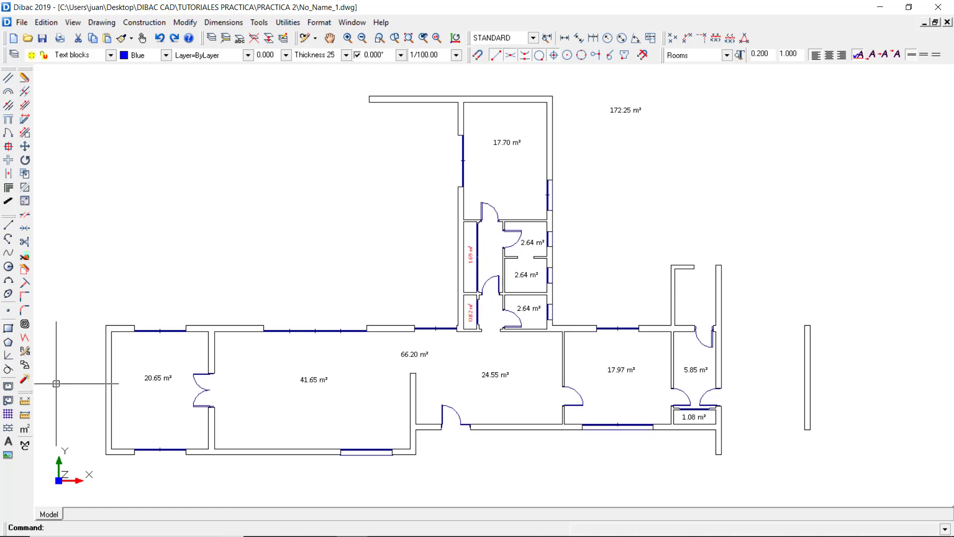
# - Place the text "Bedroom" in the Rooms style above the 17.70 m² area label
pyautogui.click(13, 443)
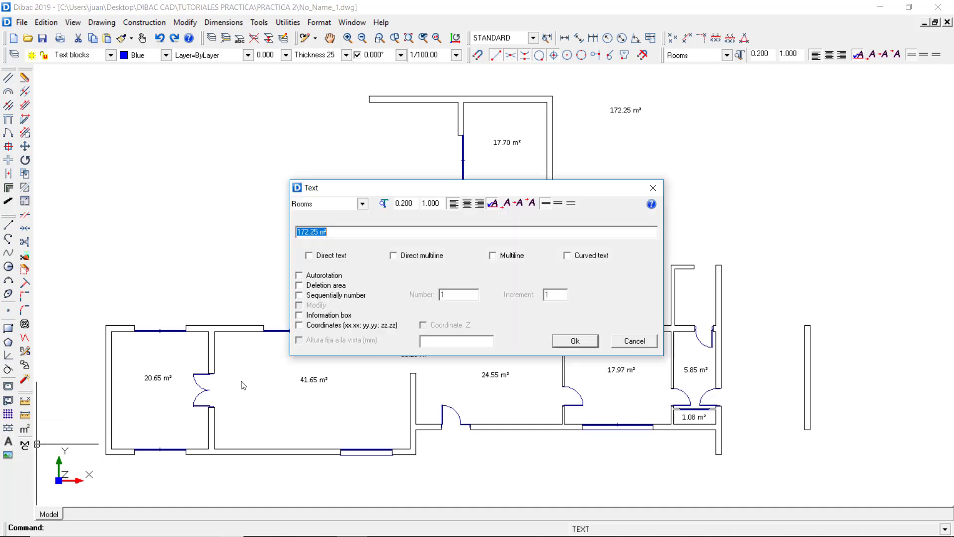
pyautogui.click(362, 205)
pyautogui.click(299, 216)
pyautogui.moveTo(338, 237); pyautogui.dragTo(285, 241)
pyautogui.write('Bedroom')
pyautogui.click(579, 344)
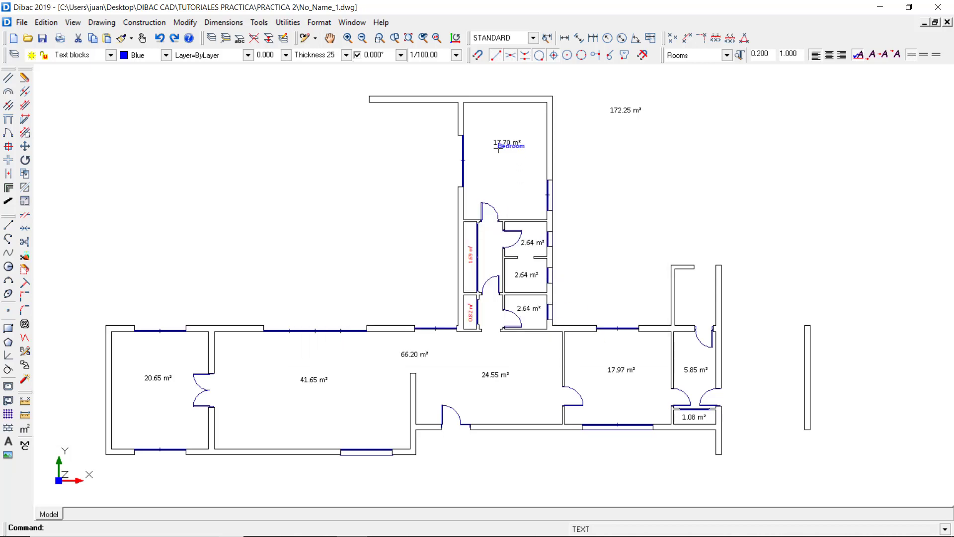
pyautogui.click(492, 134)
# - Place the text "Bathroom" above each of the three 2.64 m² area labels
pyautogui.rightClick(491, 179)
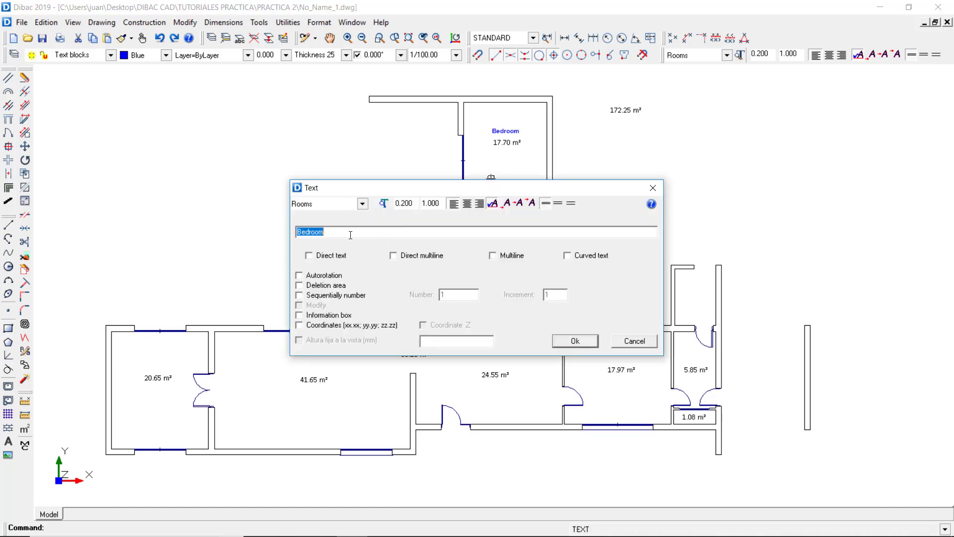
pyautogui.write('Bathr')
pyautogui.click(575, 341)
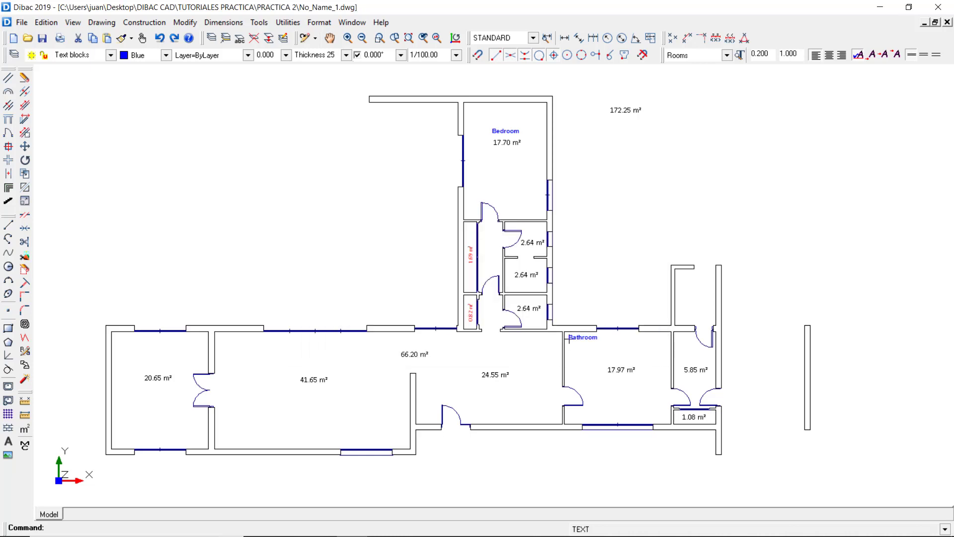
pyautogui.click(518, 236)
pyautogui.click(513, 269)
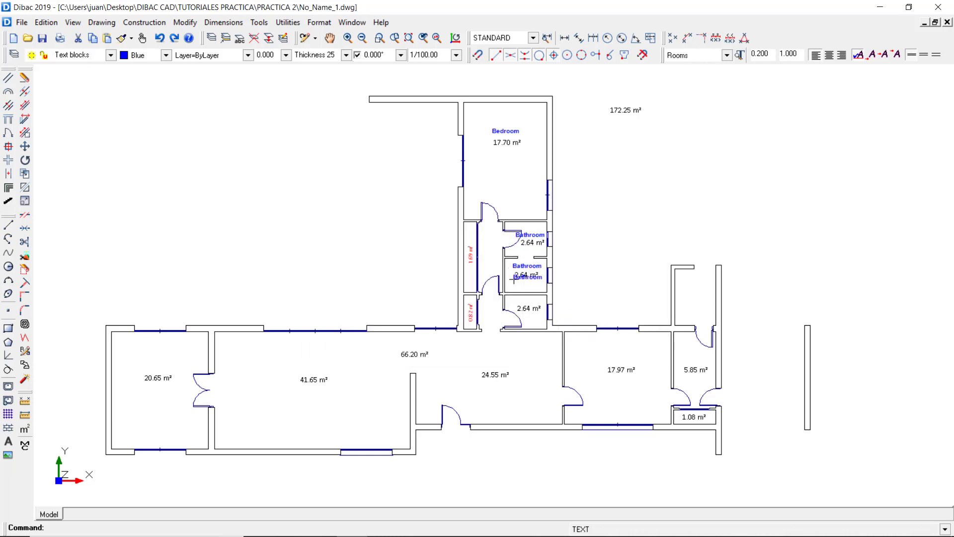
pyautogui.click(515, 305)
pyautogui.press('ctrl')
pyautogui.press('ctrl')
pyautogui.press('ctrl')
pyautogui.press('ctrl')
pyautogui.press('ctrl')
pyautogui.press('ctrl')
pyautogui.press('ctrl')
pyautogui.press('ctrl')
# - Place the text "Kitchen" above the 17.97 m² area label
pyautogui.rightClick(424, 274)
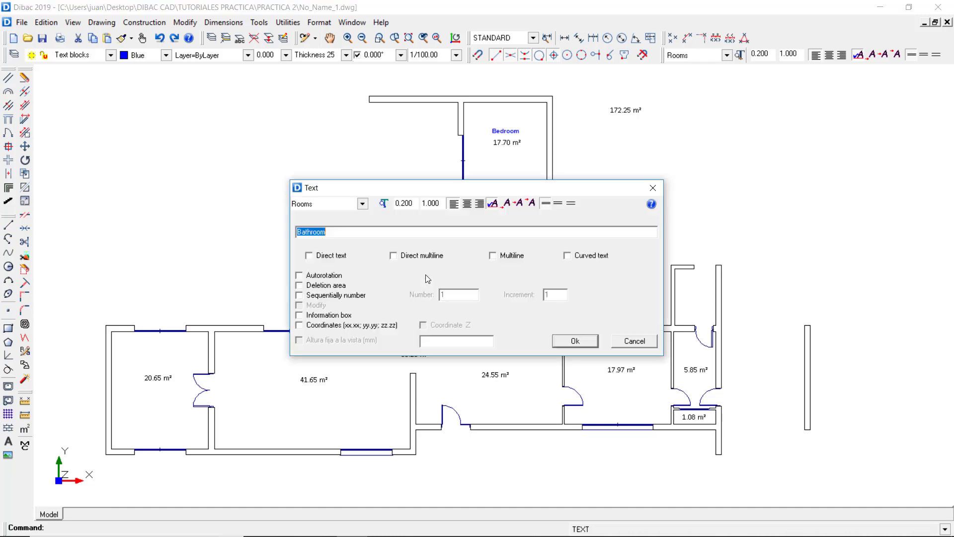
pyautogui.write('Kitchen')
pyautogui.press('Return')
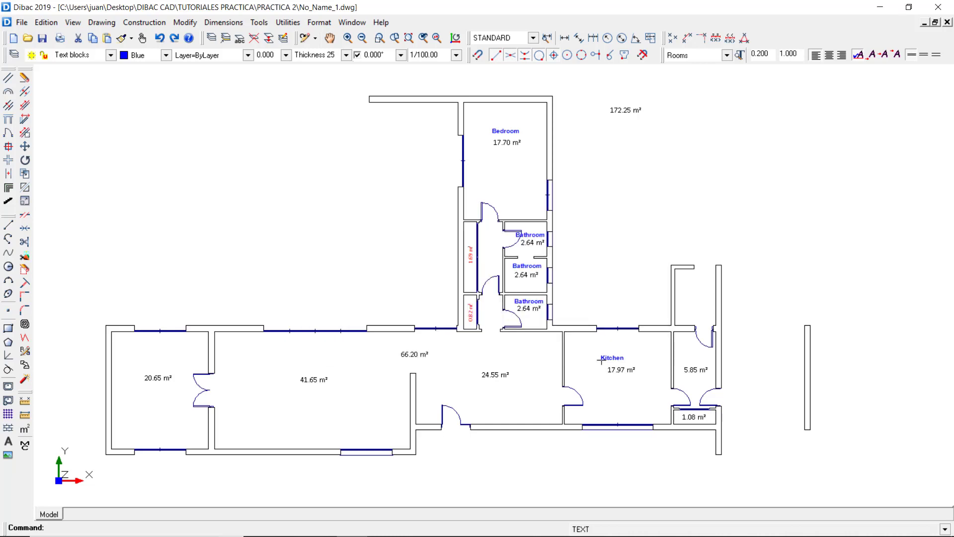
pyautogui.click(620, 360)
# - Place the text "Entrance Hall" above the 24.55 m² area label
pyautogui.rightClick(443, 345)
pyautogui.write('Entrance Hall')
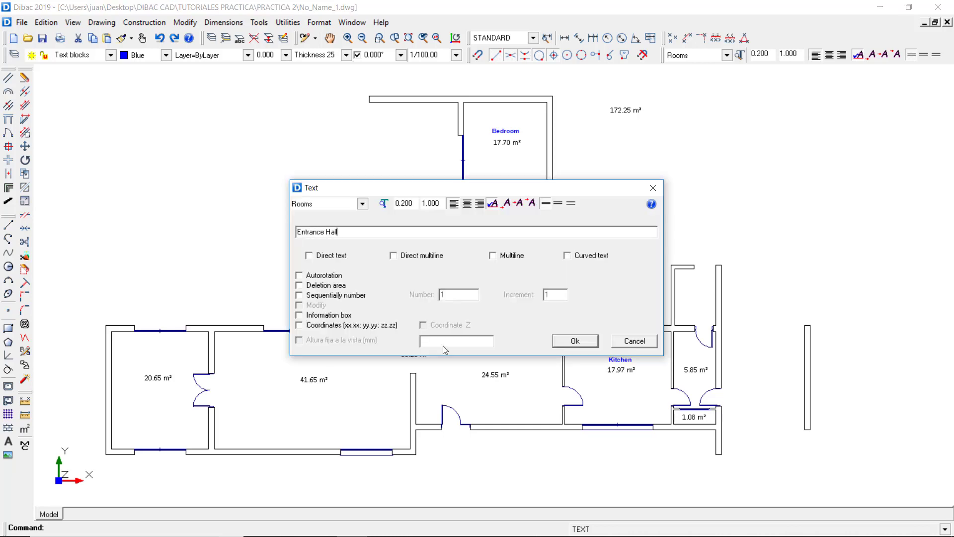
pyautogui.press('Return')
pyautogui.click(500, 364)
# - Place the text "Living room" above the 41.65 m² area label
pyautogui.rightClick(372, 311)
pyautogui.write('Living room')
pyautogui.press('Return')
pyautogui.click(316, 370)
# - Place the text "Studio" above the 20.65 m² area label
pyautogui.rightClick(285, 264)
pyautogui.write('Studio')
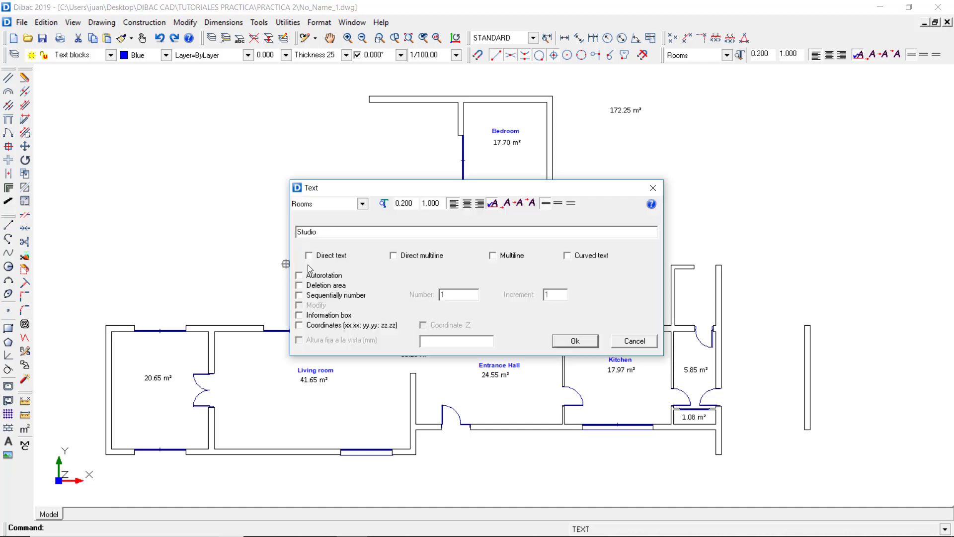
pyautogui.press('Return')
pyautogui.click(159, 368)
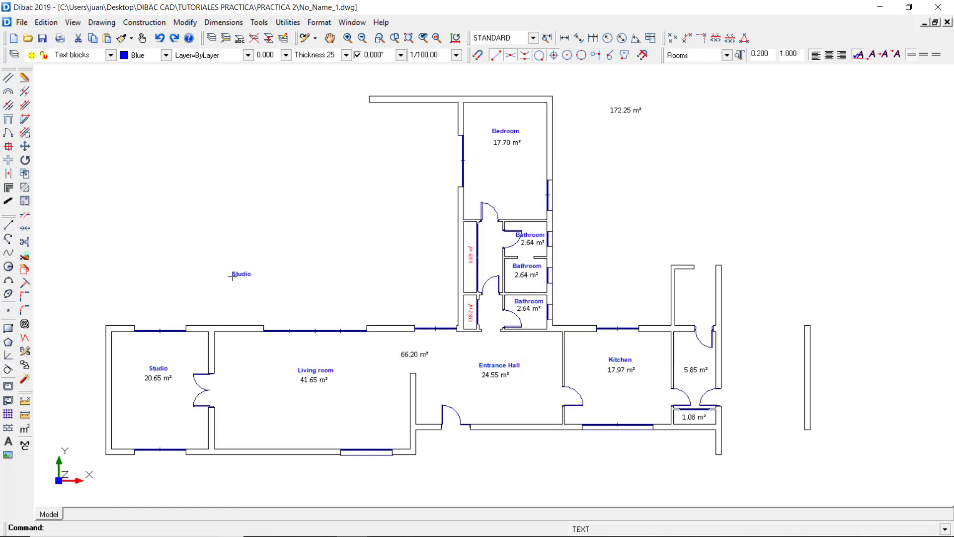
# - Place the text "Total Area" above the 172.25 m² label outside the plan and end the text command
pyautogui.rightClick(232, 277)
pyautogui.write('Total Area')
pyautogui.press('Return')
pyautogui.click(625, 101)
pyautogui.press('Escape')
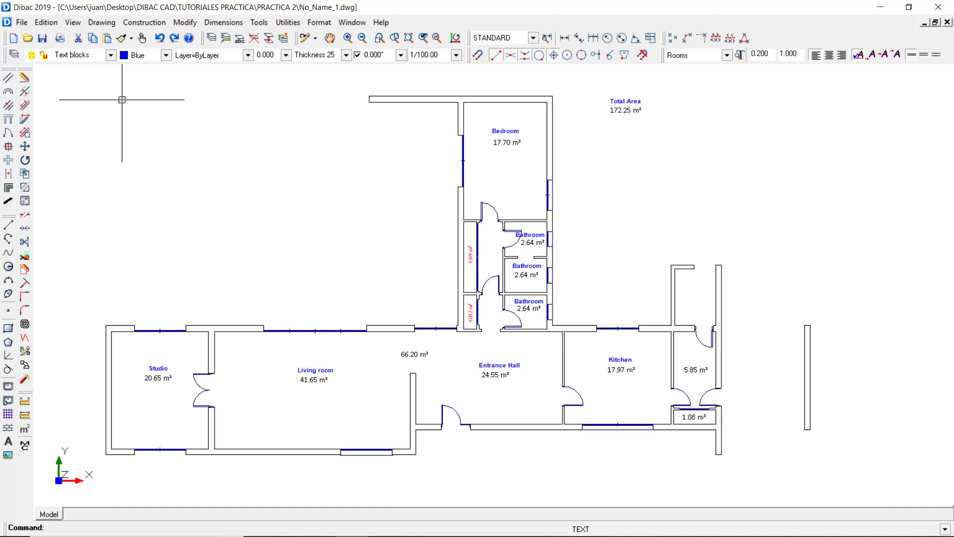
# - Make Walls the current layer by capturing it from a wall, and freeze the Areas and Text blocks layers
pyautogui.click(227, 40)
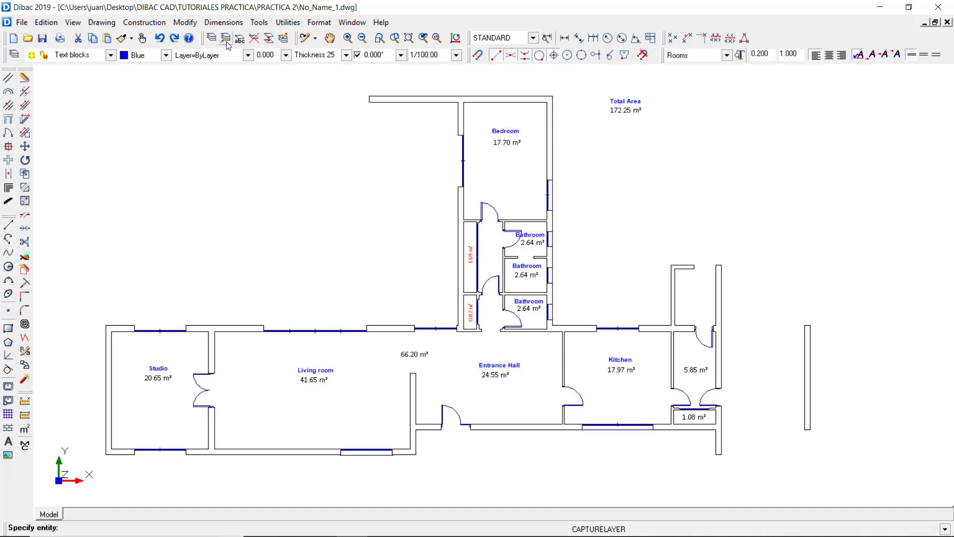
pyautogui.click(253, 327)
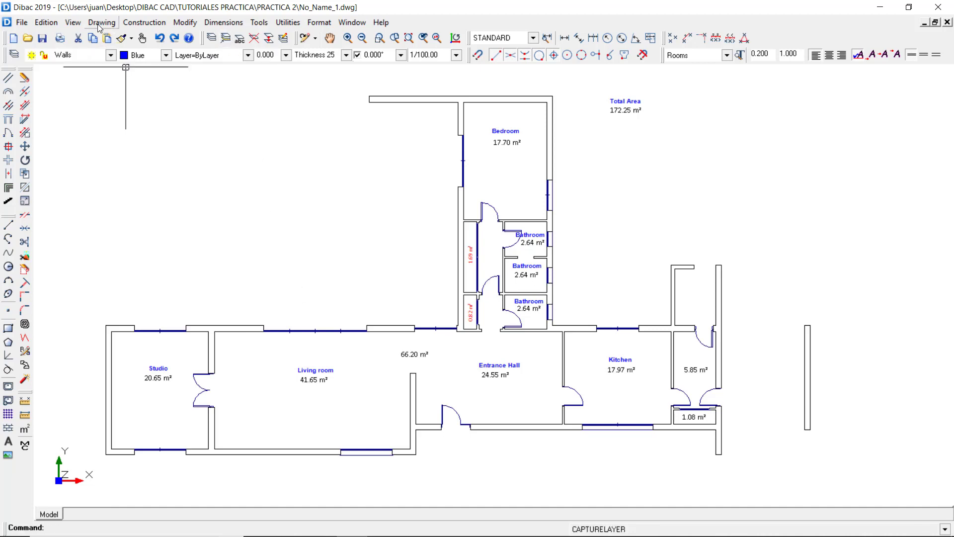
pyautogui.click(110, 55)
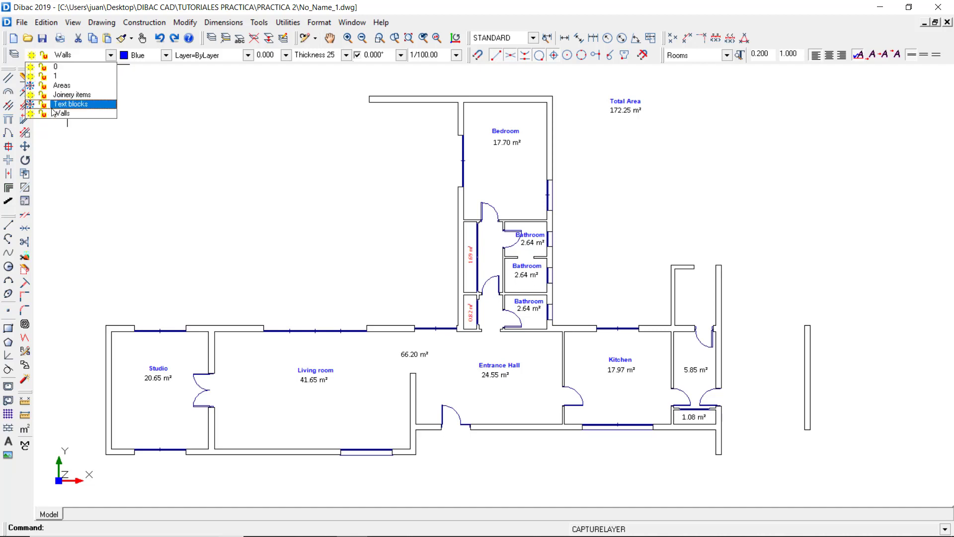
pyautogui.click(160, 189)
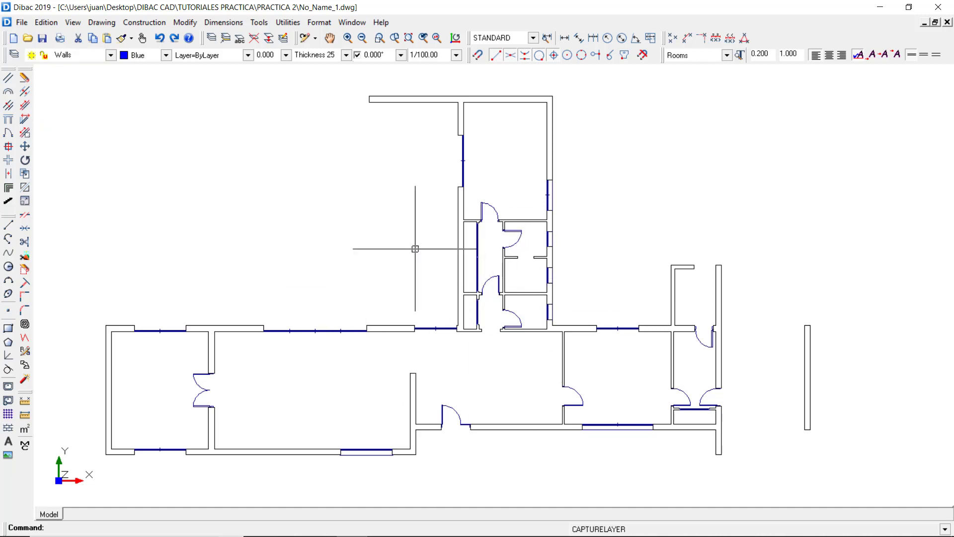
pyautogui.click(110, 55)
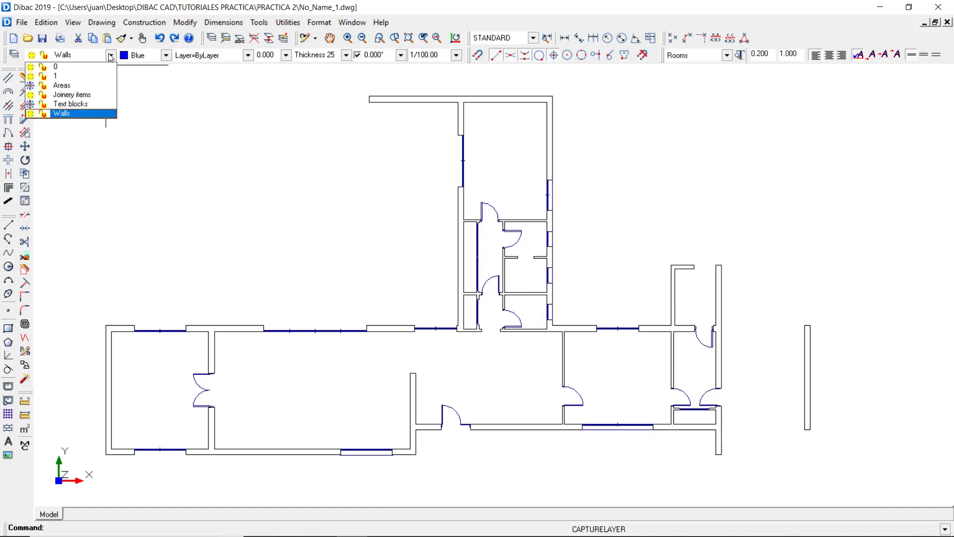
pyautogui.click(110, 56)
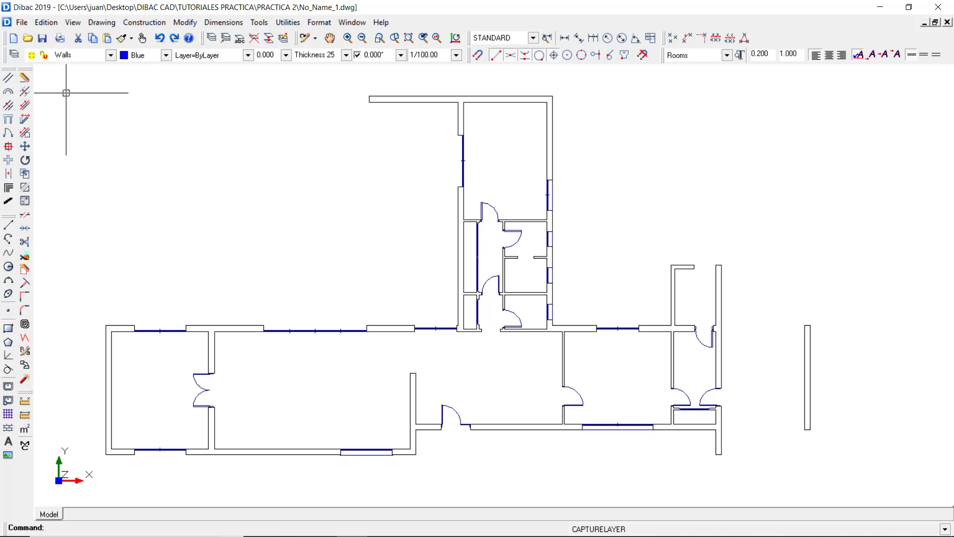
# - Create a layer named Dimensions and make it the current layer
pyautogui.click(15, 55)
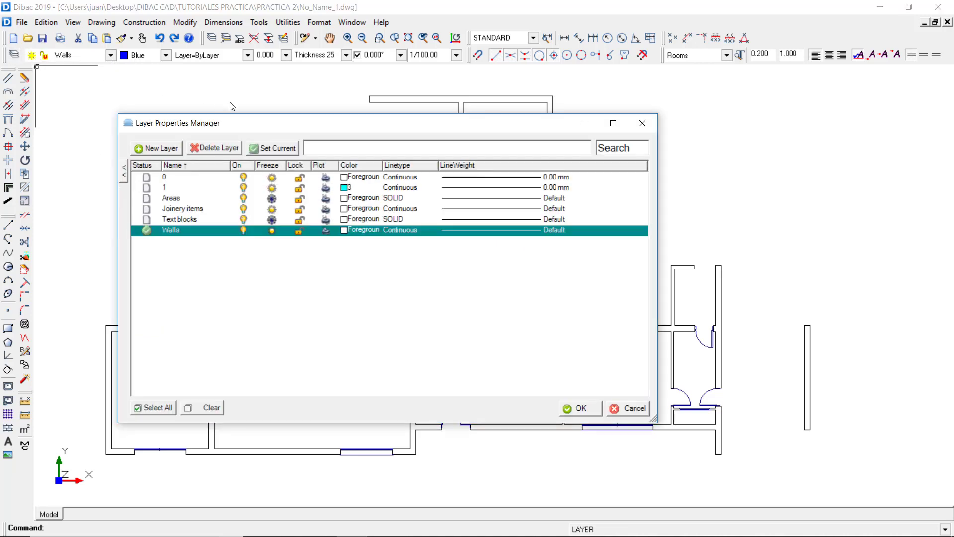
pyautogui.click(324, 144)
pyautogui.write('Dimensions')
pyautogui.click(155, 151)
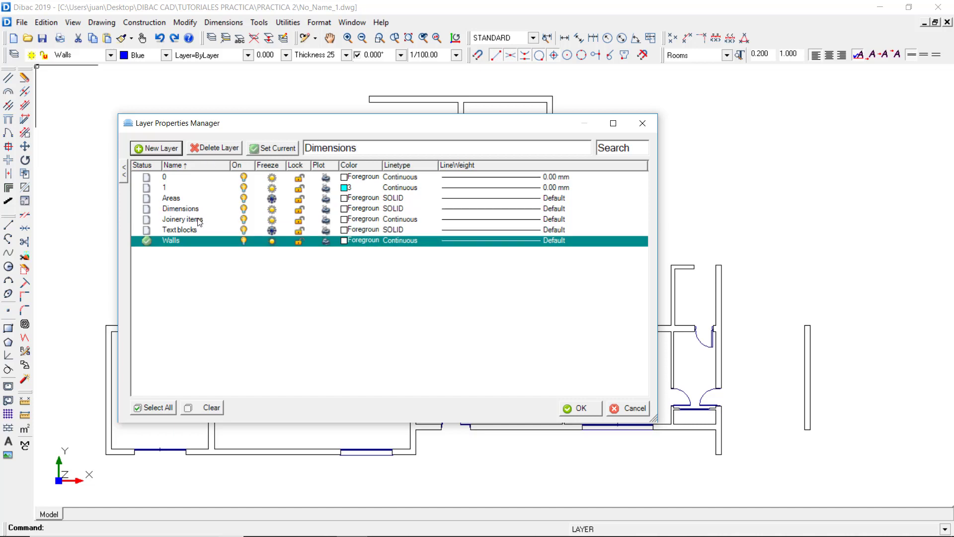
pyautogui.click(182, 211)
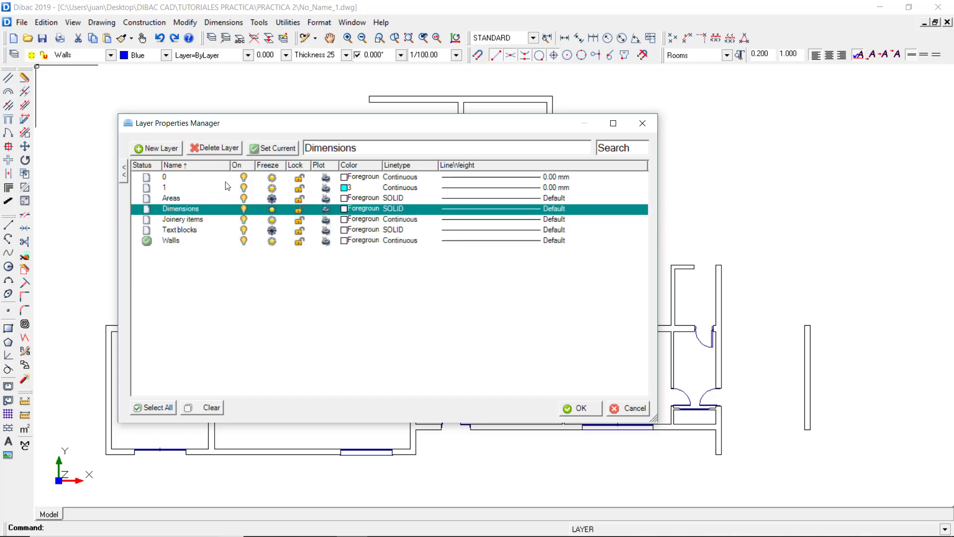
pyautogui.click(277, 149)
pyautogui.click(577, 412)
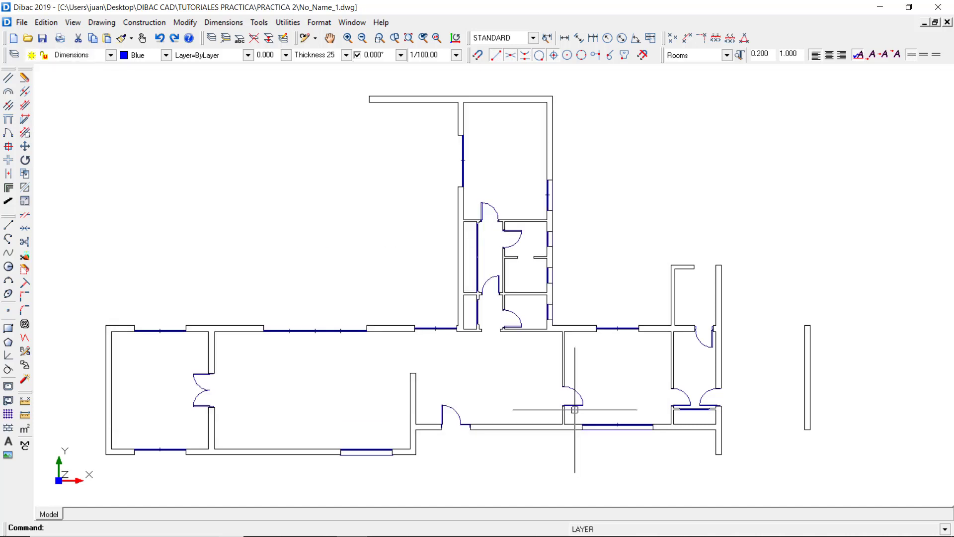
# - Create a new dimension style named Exterior1 with the default settings and make it the current dimension style
pyautogui.click(547, 37)
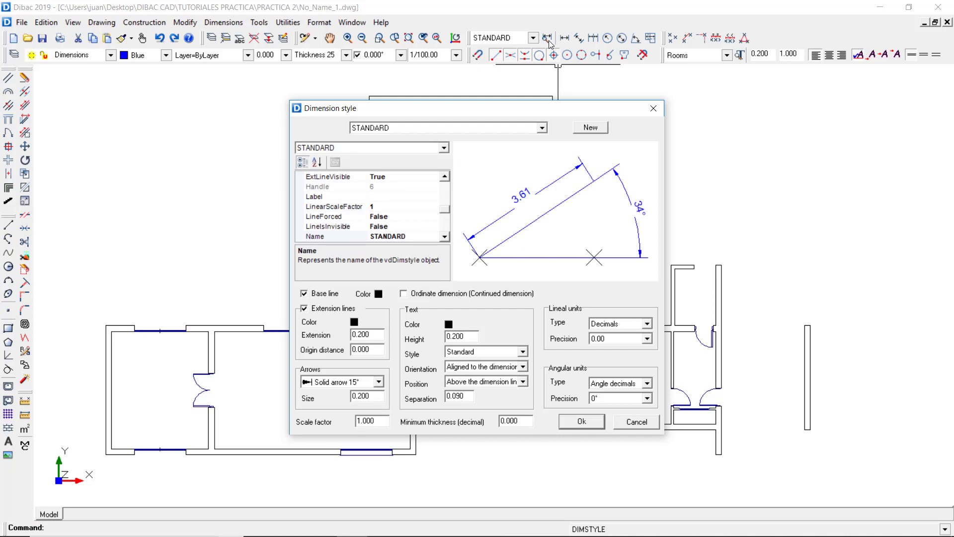
pyautogui.click(590, 128)
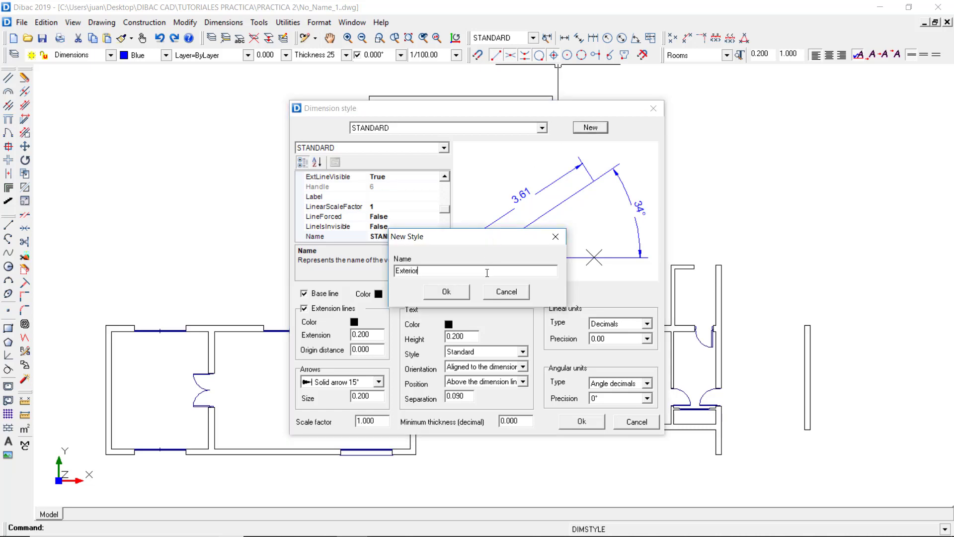
pyautogui.click(447, 292)
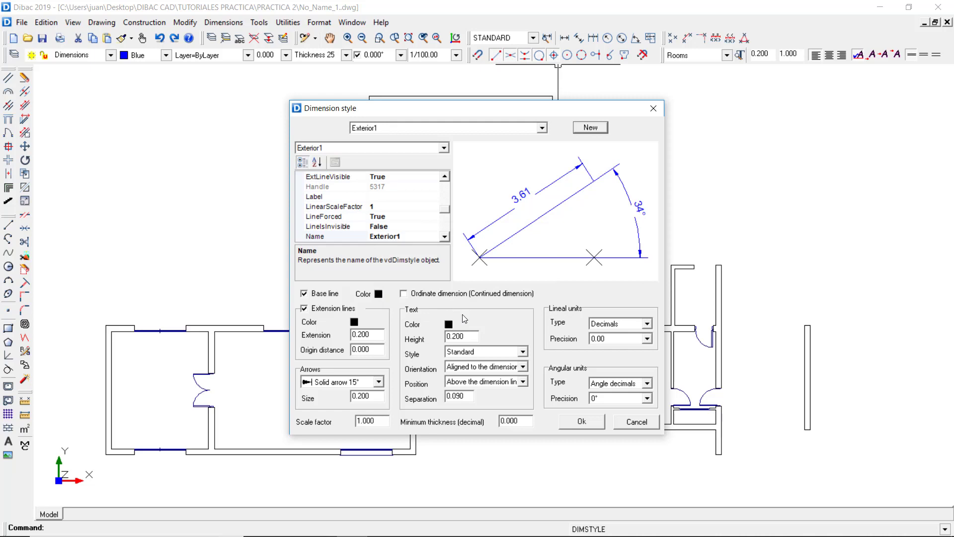
pyautogui.click(582, 422)
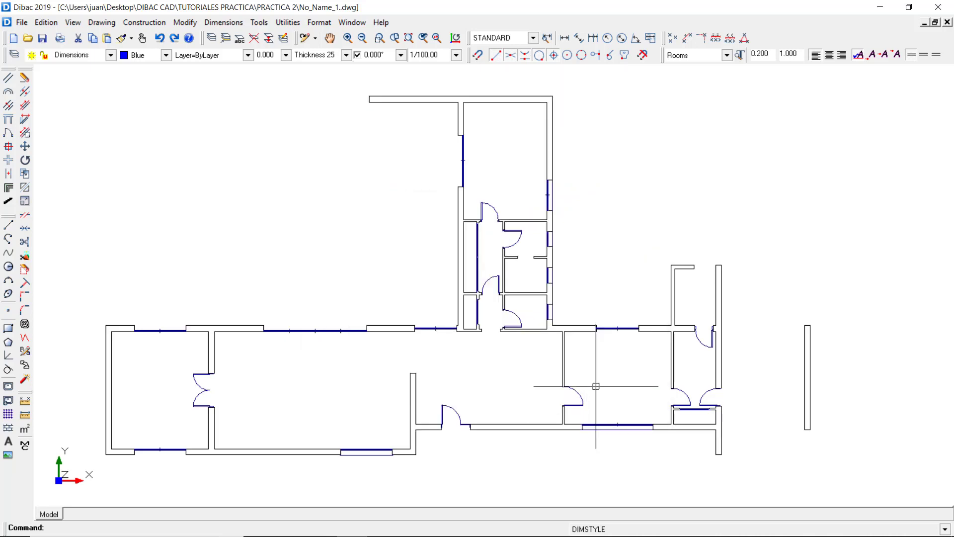
pyautogui.click(532, 38)
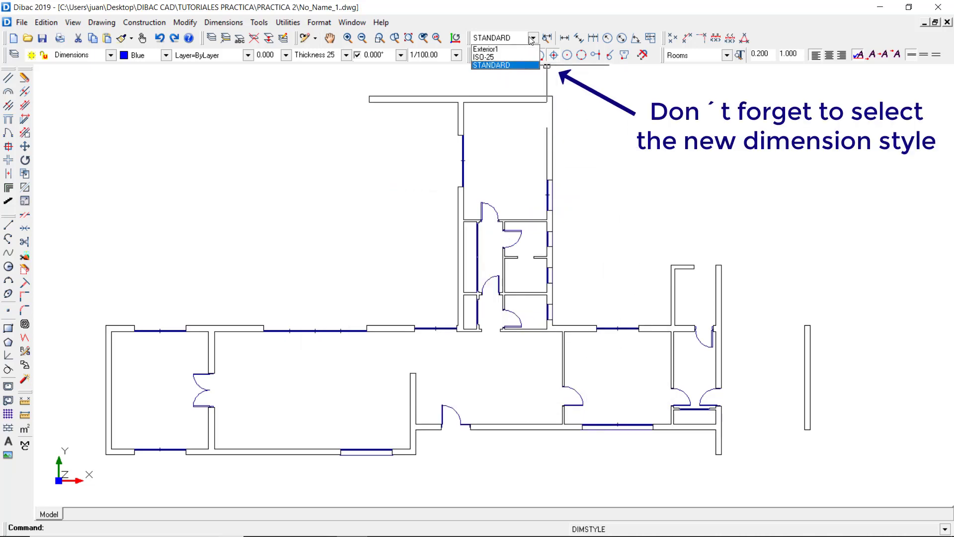
pyautogui.click(520, 49)
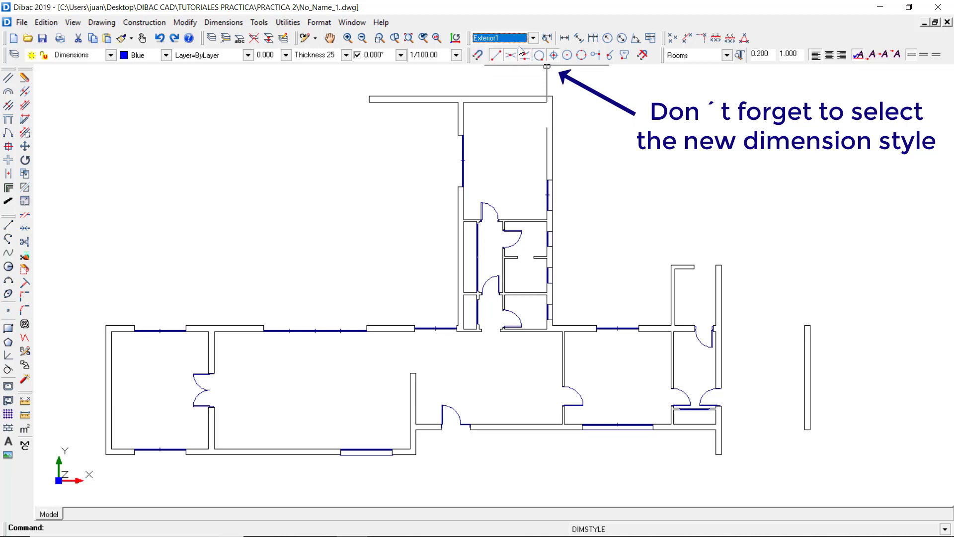
# - Add a 0° linear dimension across the plan's full width between its lower outer corners, placed below the building
pyautogui.click(565, 38)
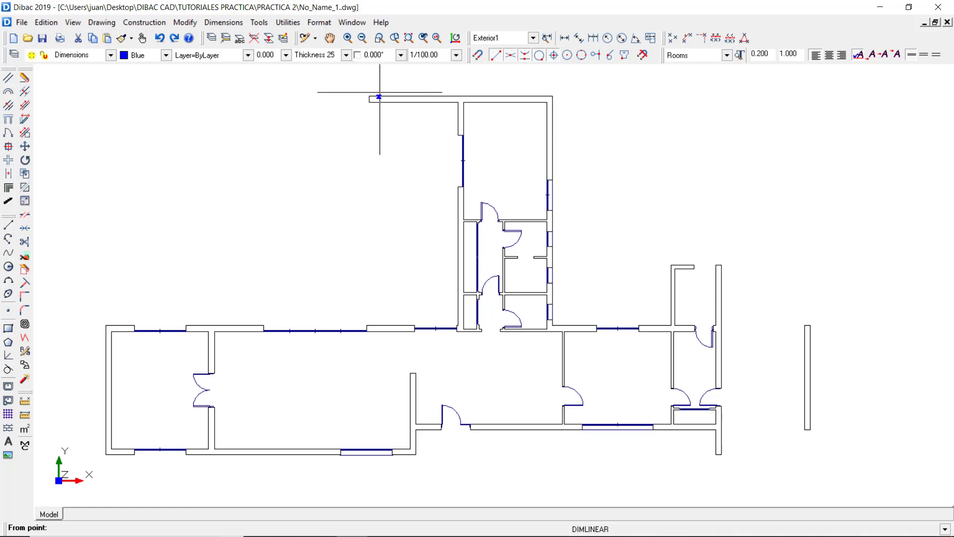
pyautogui.click(401, 54)
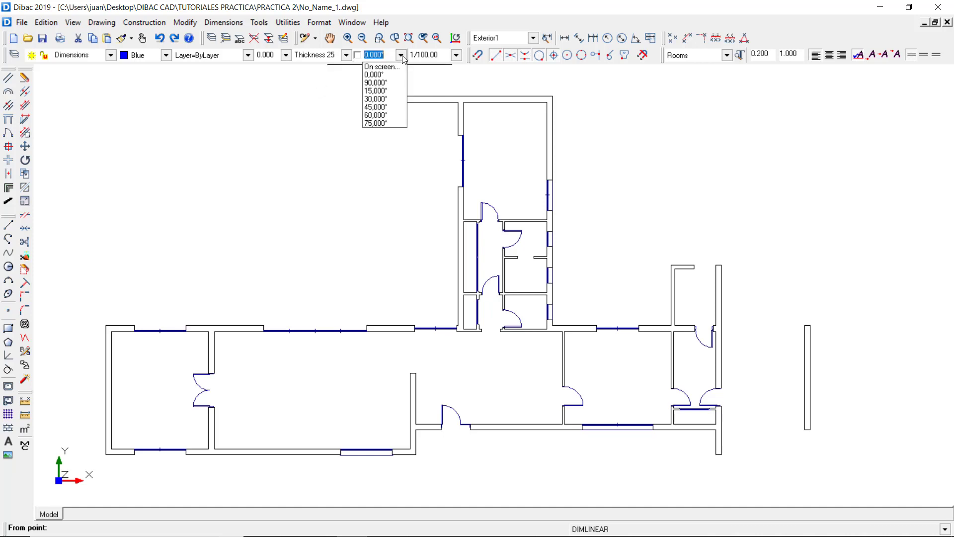
pyautogui.click(382, 74)
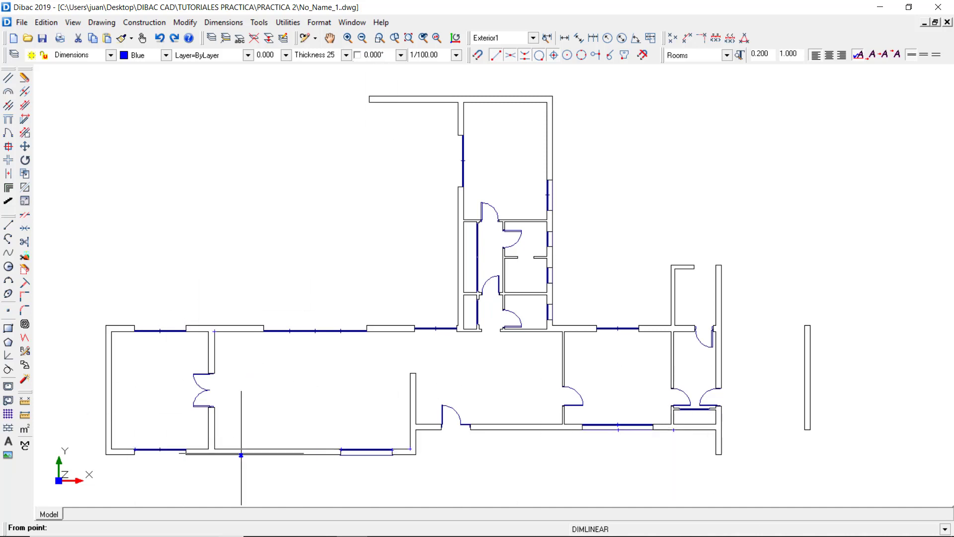
pyautogui.click(401, 55)
pyautogui.click(394, 74)
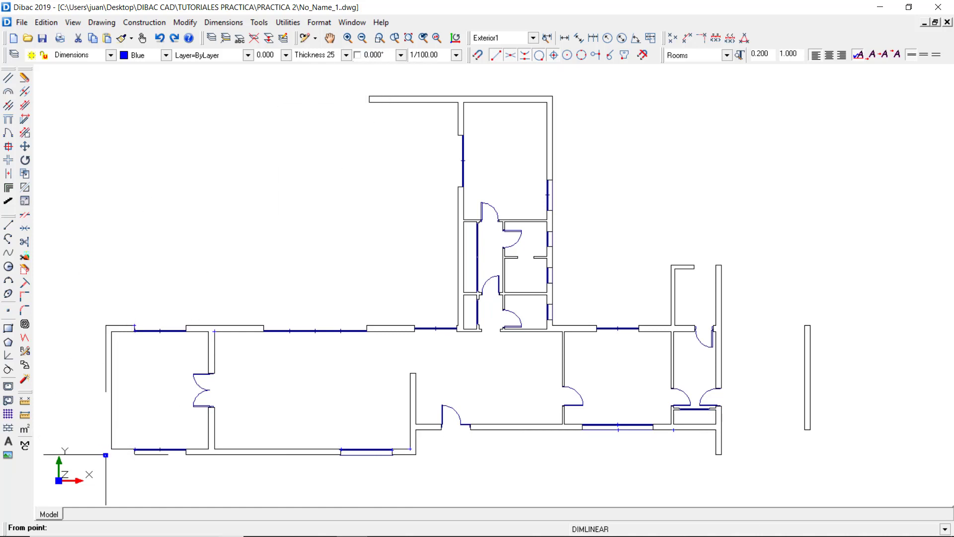
pyautogui.click(105, 454)
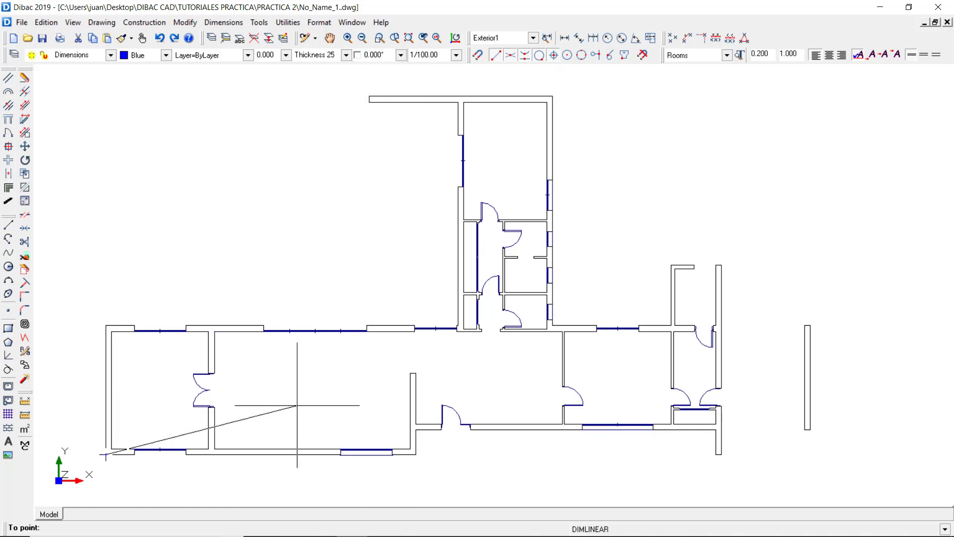
pyautogui.click(722, 452)
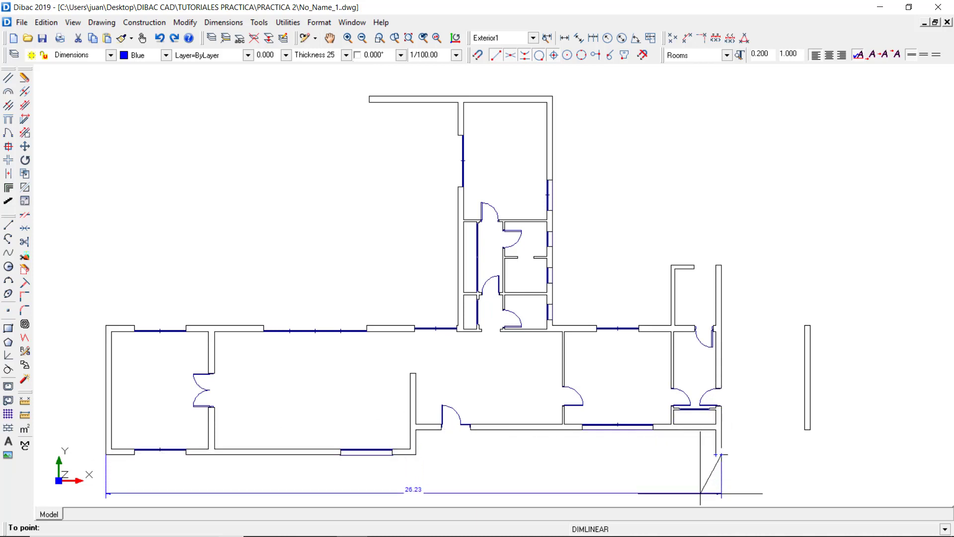
pyautogui.click(742, 491)
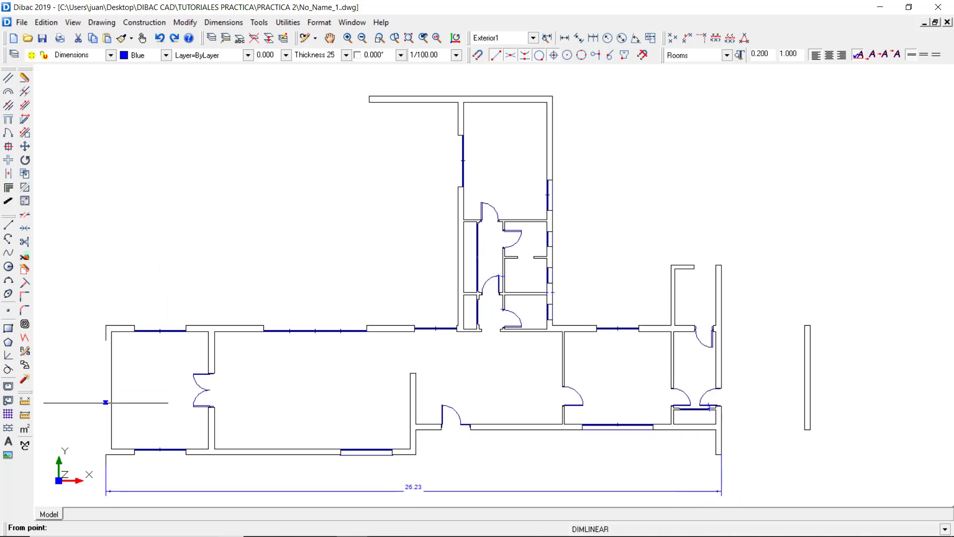
# - Add a 90° linear dimension along the full outer height of the plan's west end wall, placed outside the building
pyautogui.click(401, 54)
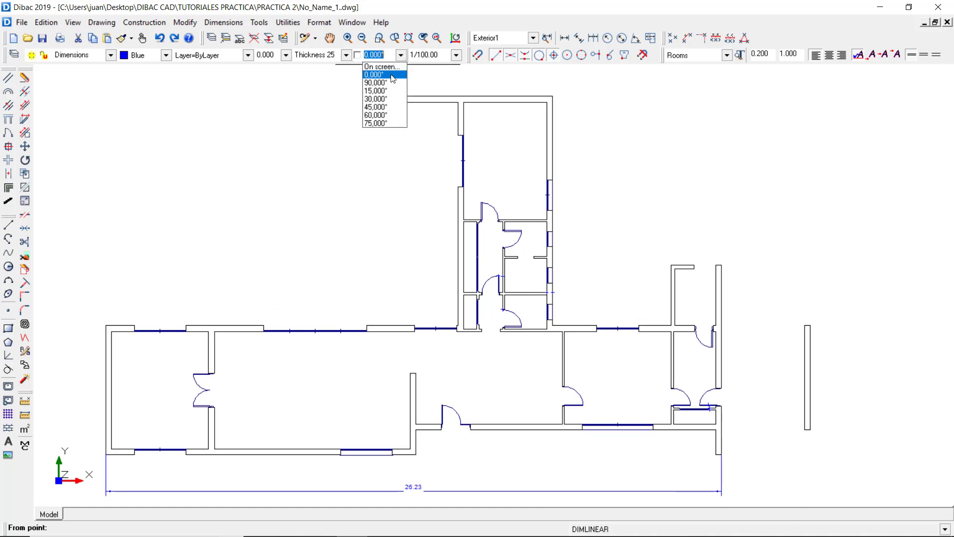
pyautogui.click(383, 83)
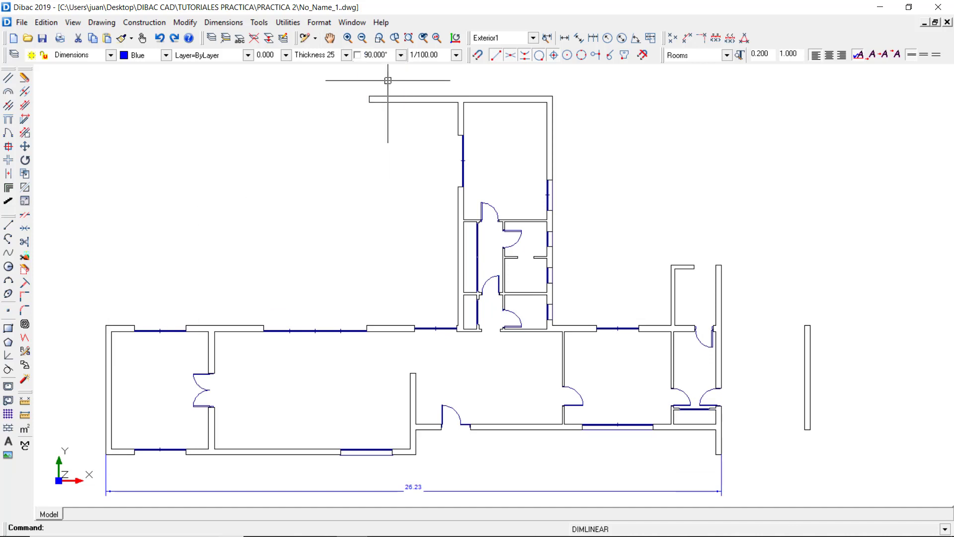
pyautogui.click(565, 38)
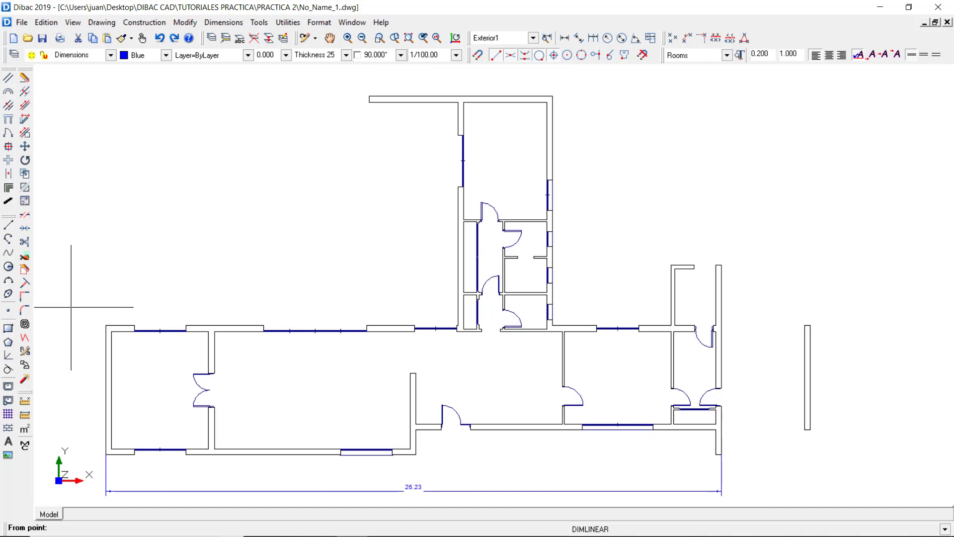
pyautogui.click(106, 326)
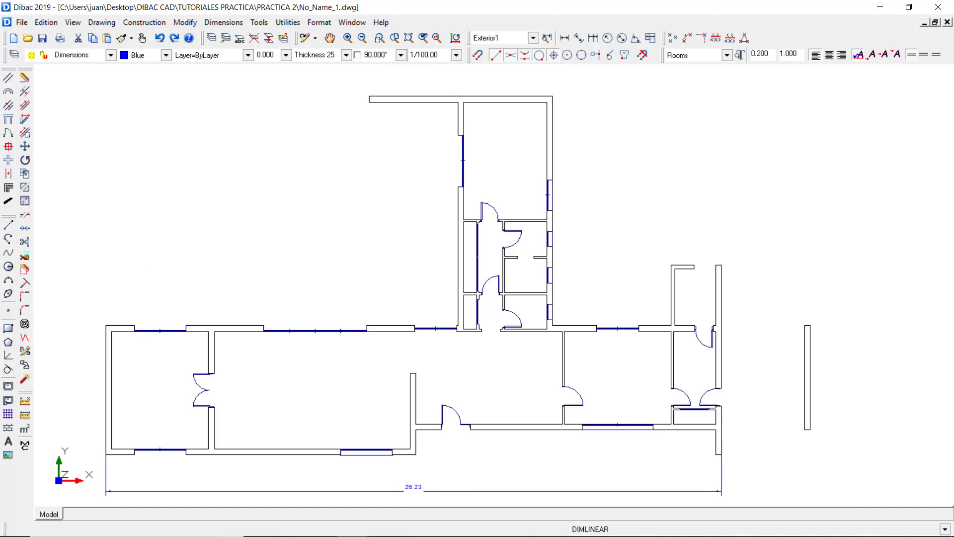
pyautogui.click(106, 453)
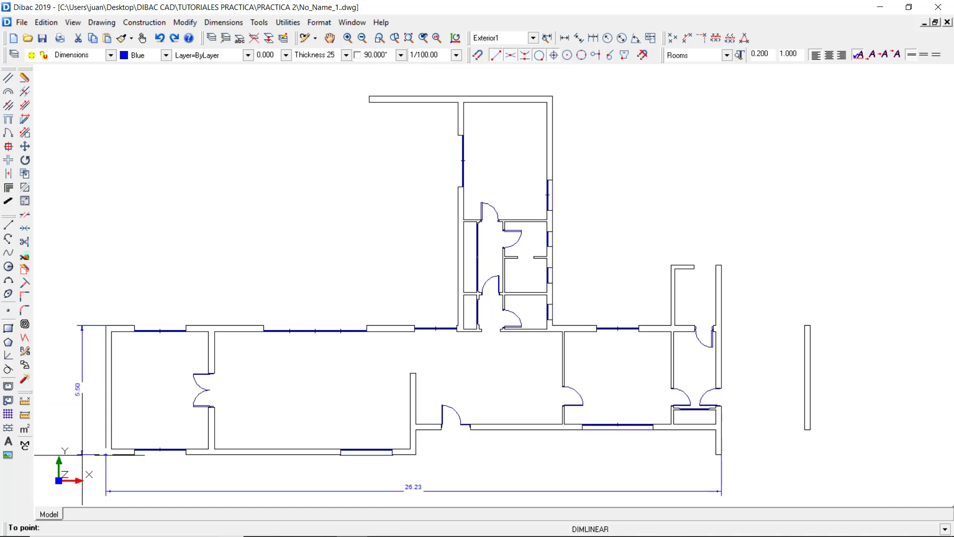
pyautogui.click(82, 454)
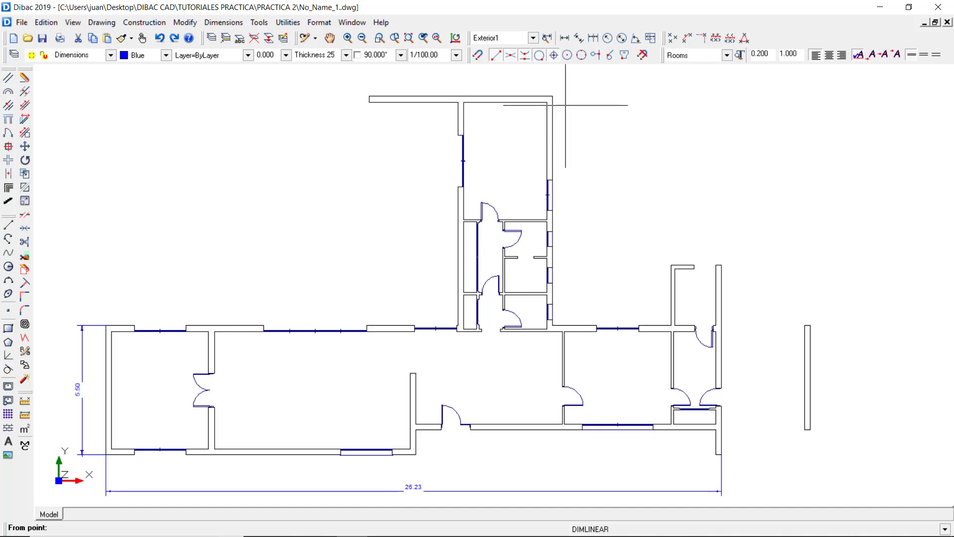
# - Dimension vertically the upper wing's east wall down to the main block, and the building's full east side, placing both outside the walls
pyautogui.click(553, 95)
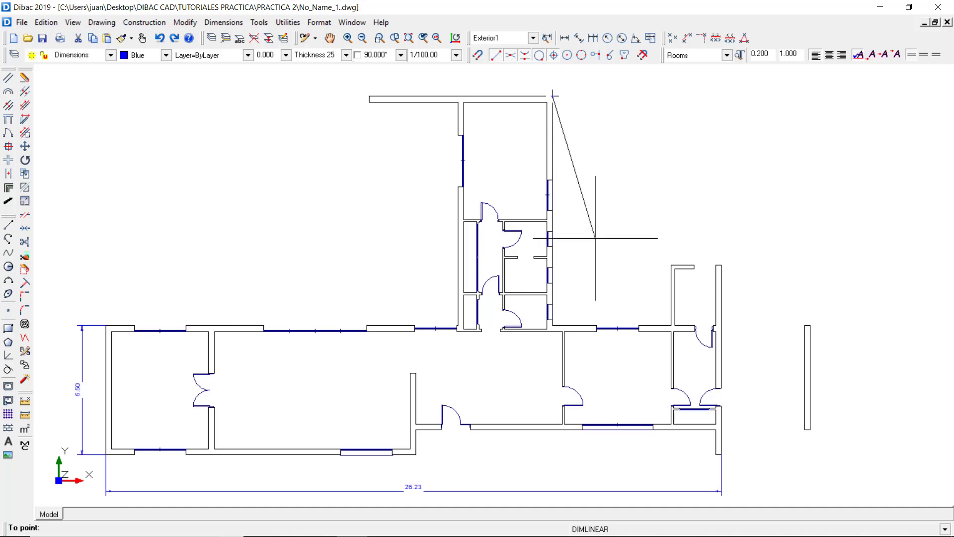
pyautogui.click(552, 326)
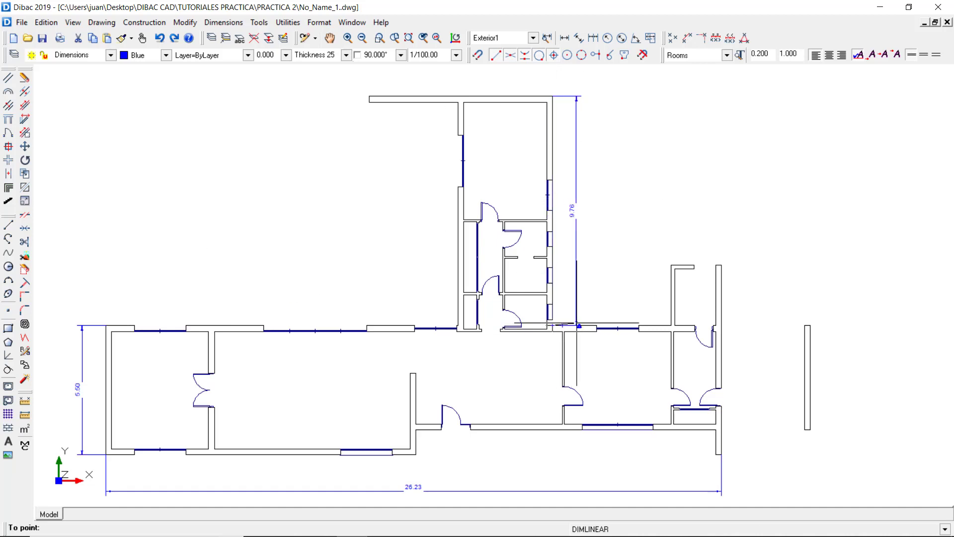
pyautogui.click(573, 325)
pyautogui.click(722, 264)
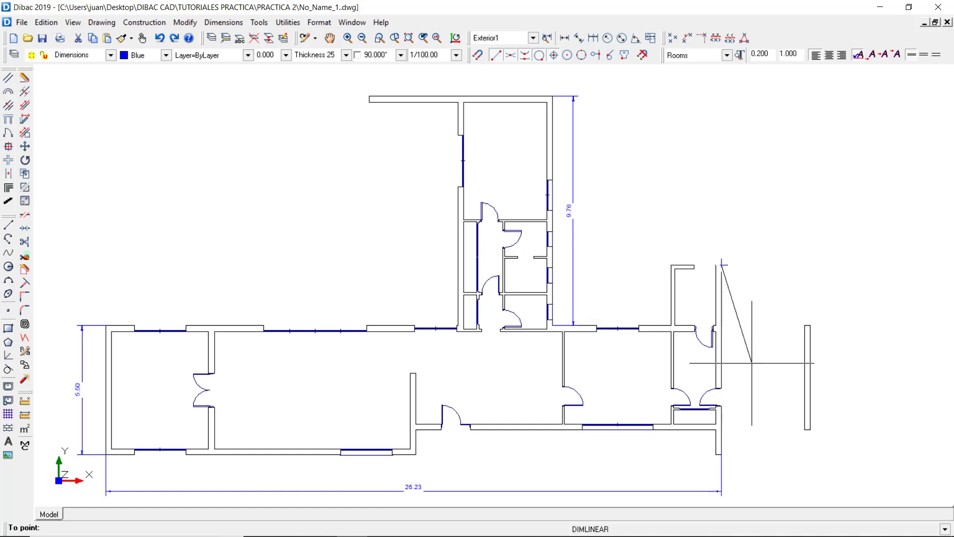
pyautogui.click(721, 454)
pyautogui.click(749, 450)
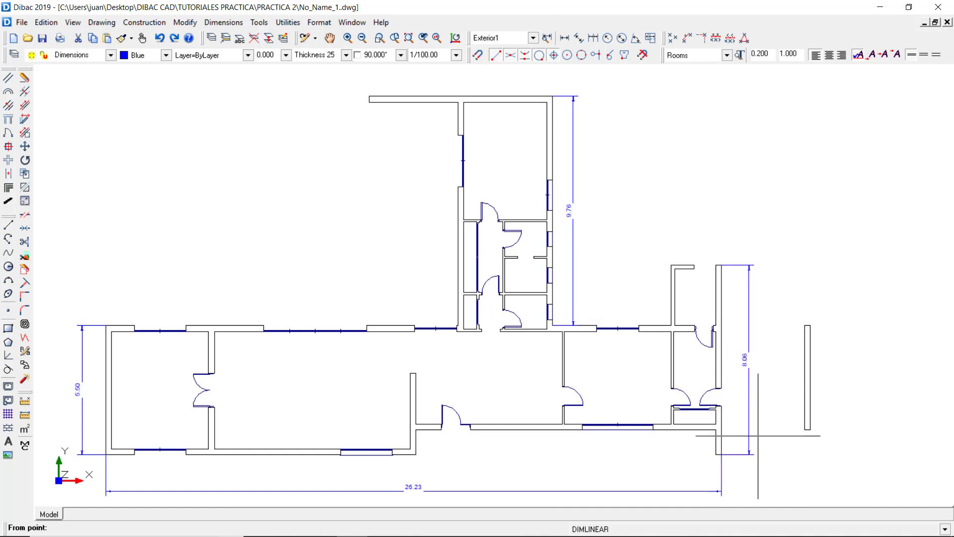
# - Add a 0° linear dimension along the full length of the upper wing's top wall, placed above it
pyautogui.click(400, 55)
pyautogui.click(383, 76)
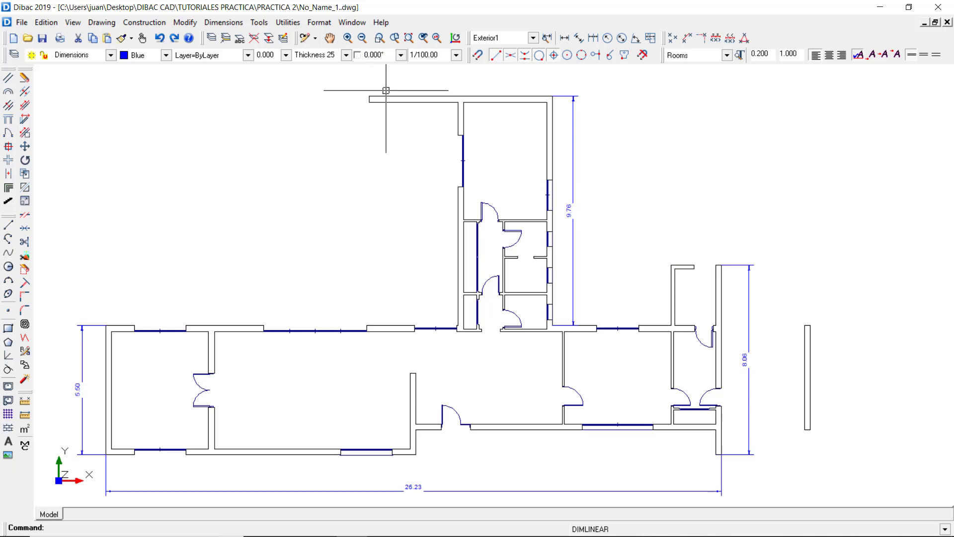
pyautogui.click(564, 37)
pyautogui.click(370, 96)
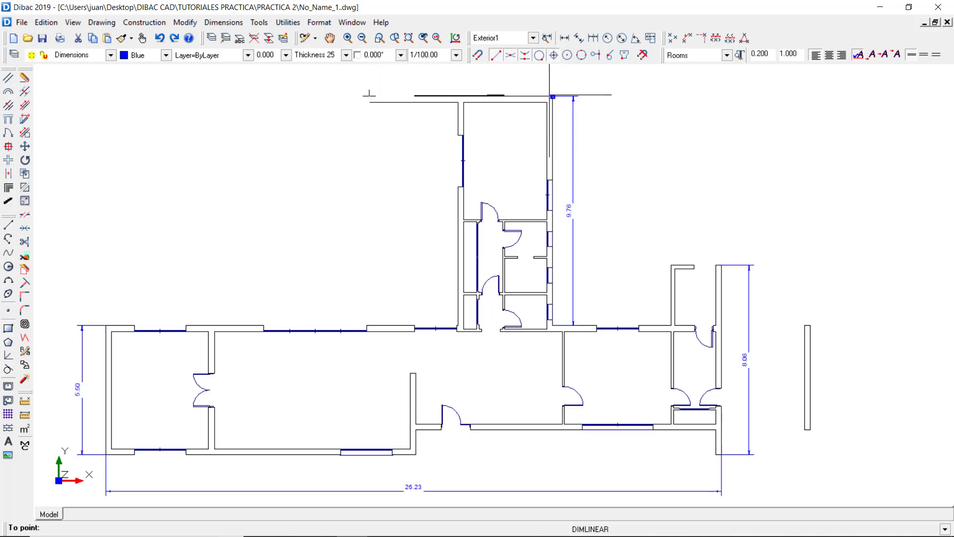
pyautogui.click(550, 95)
pyautogui.click(462, 79)
# - Dimension horizontally the main block's upper walls, from the west corner to the upper wing and from that wing to the small eastern projection
pyautogui.click(106, 326)
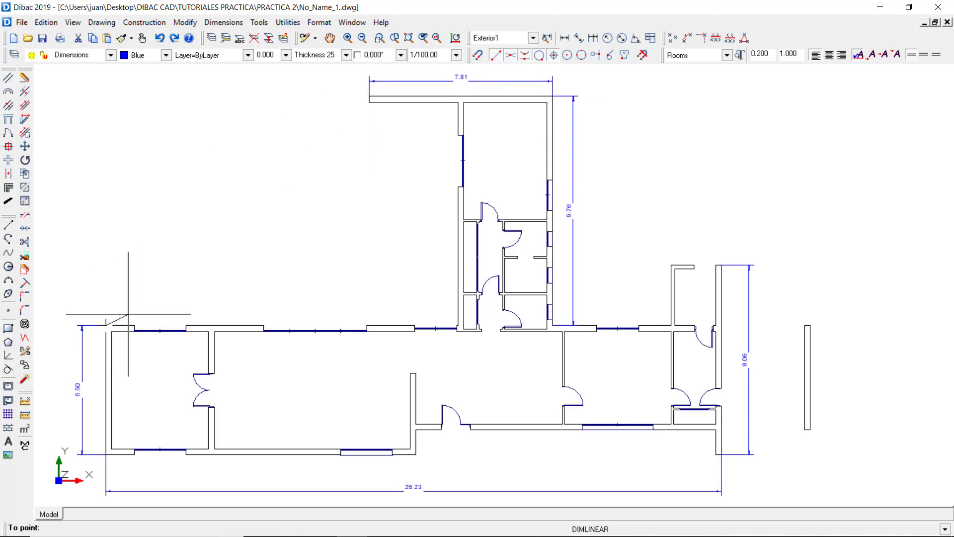
pyautogui.scroll(2, 459, 320)
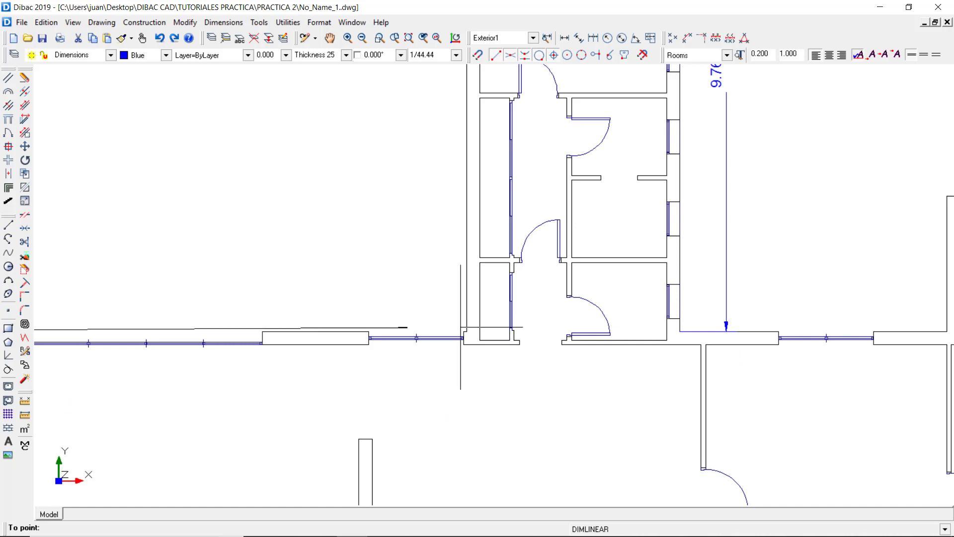
pyautogui.click(467, 282)
pyautogui.scroll(-3, 467, 282)
pyautogui.moveTo(464, 281)
pyautogui.mouseDown(button='middle')
pyautogui.moveTo(437, 284)
pyautogui.moveTo(462, 305)
pyautogui.mouseUp(button='middle')
pyautogui.scroll(1, 434, 291)
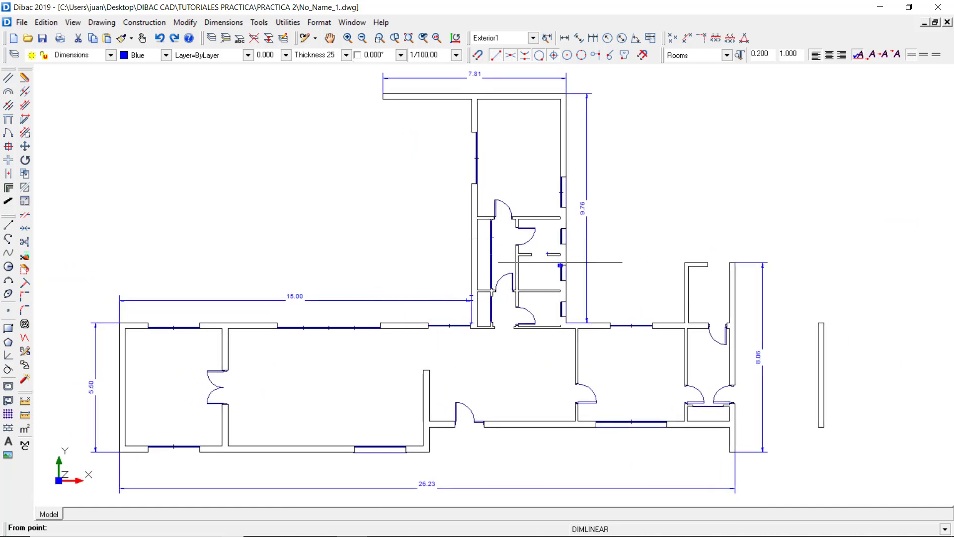
pyautogui.click(567, 322)
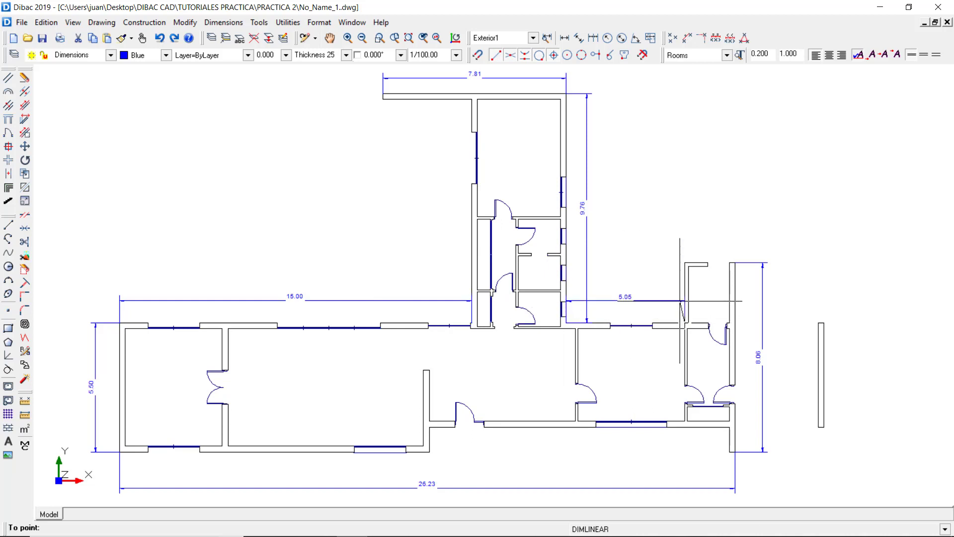
pyautogui.click(681, 300)
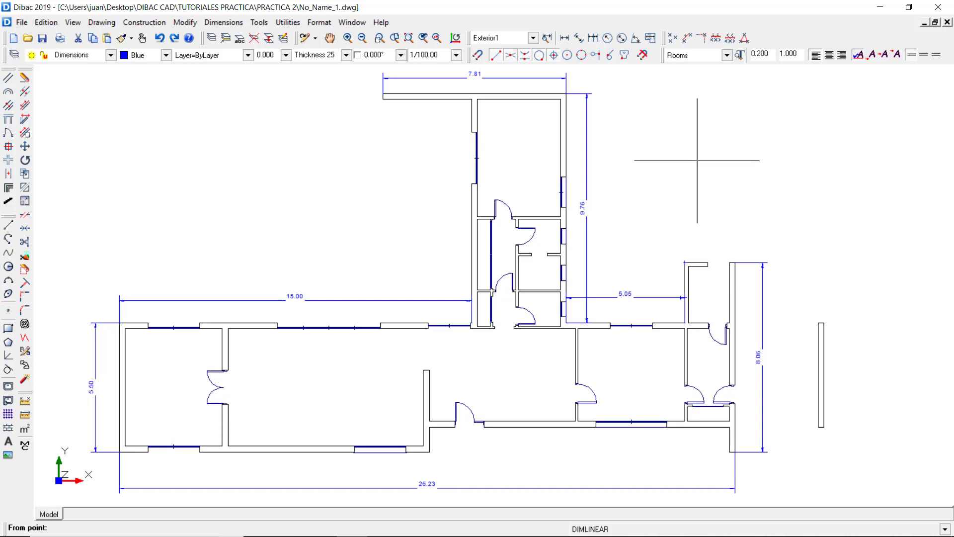
# - Modify the Exterior1 dimension style: horizontal text, extension line origin distance 0.200, arrow size 0.300 and text height 0.250
pyautogui.click(548, 38)
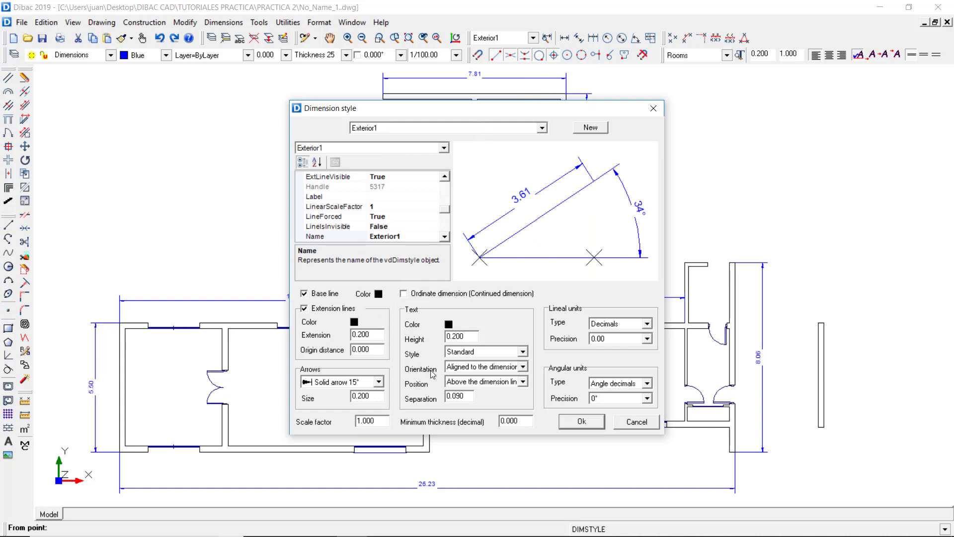
pyautogui.click(498, 371)
pyautogui.click(497, 386)
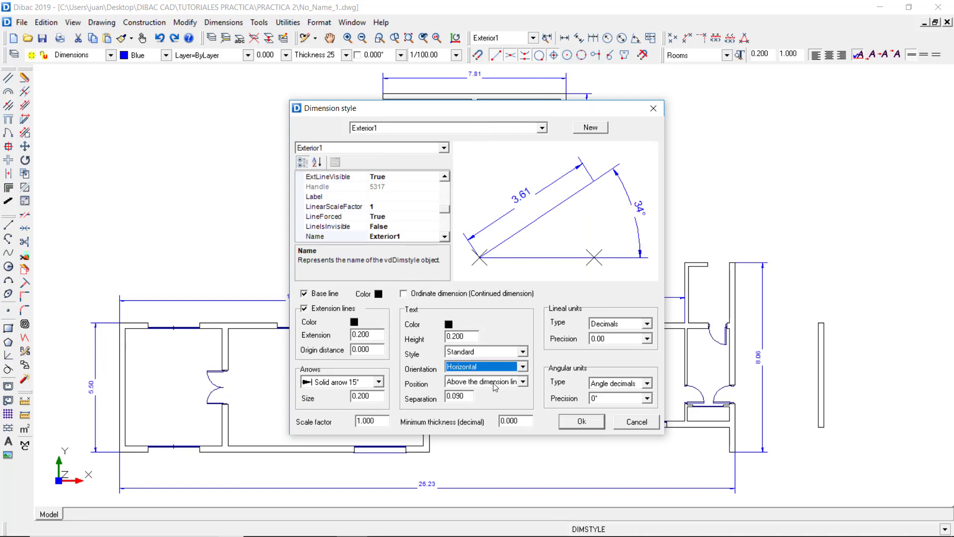
pyautogui.click(367, 350)
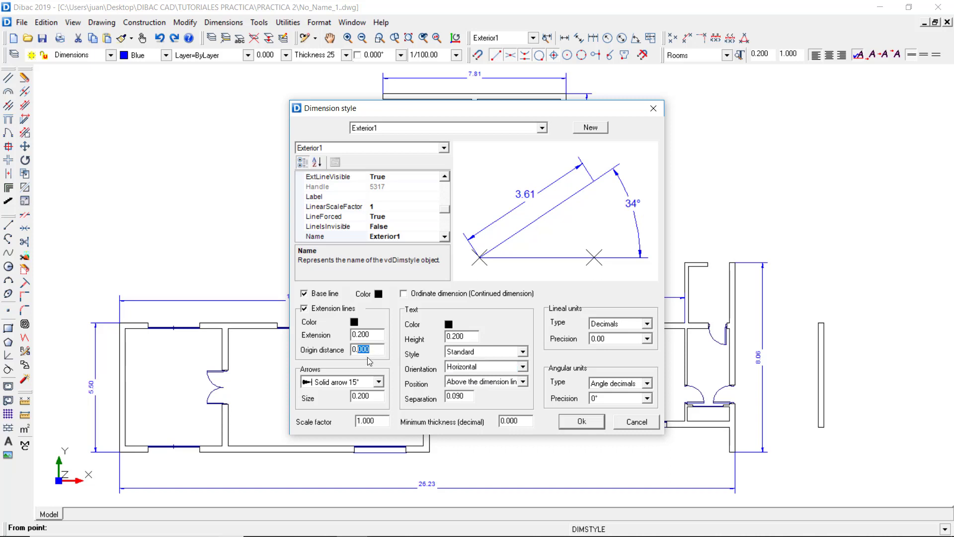
pyautogui.write('2')
pyautogui.moveTo(356, 397); pyautogui.dragTo(375, 400)
pyautogui.write('3')
pyautogui.moveTo(453, 337); pyautogui.dragTo(470, 336)
pyautogui.click(580, 422)
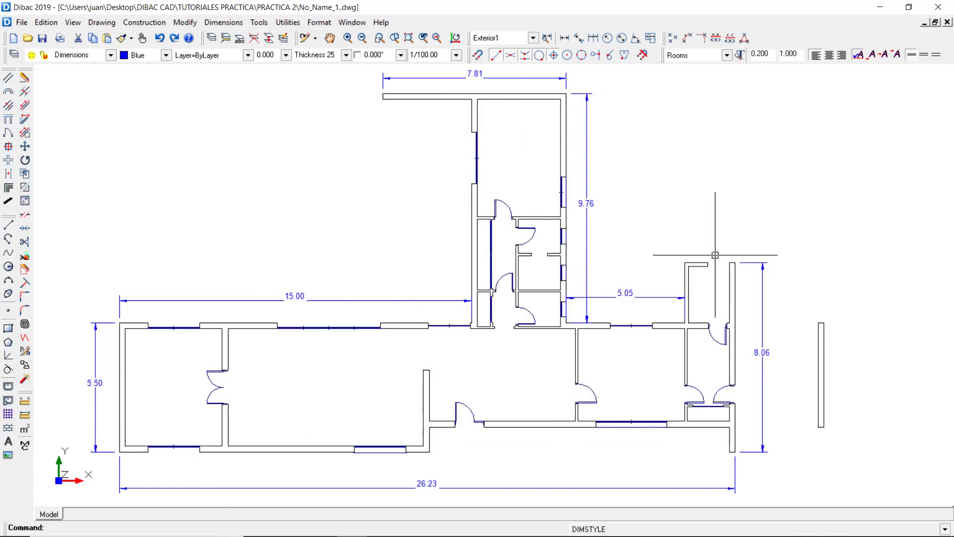
# - Create a new dimension style named Interior1 based on Exterior1
pyautogui.click(547, 40)
pyautogui.click(595, 128)
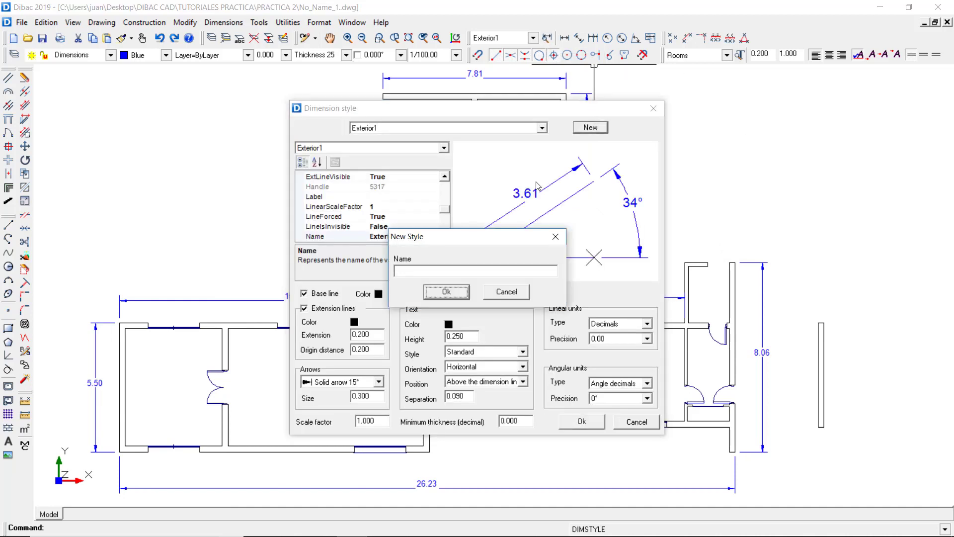
pyautogui.click(485, 271)
pyautogui.write('Interior1')
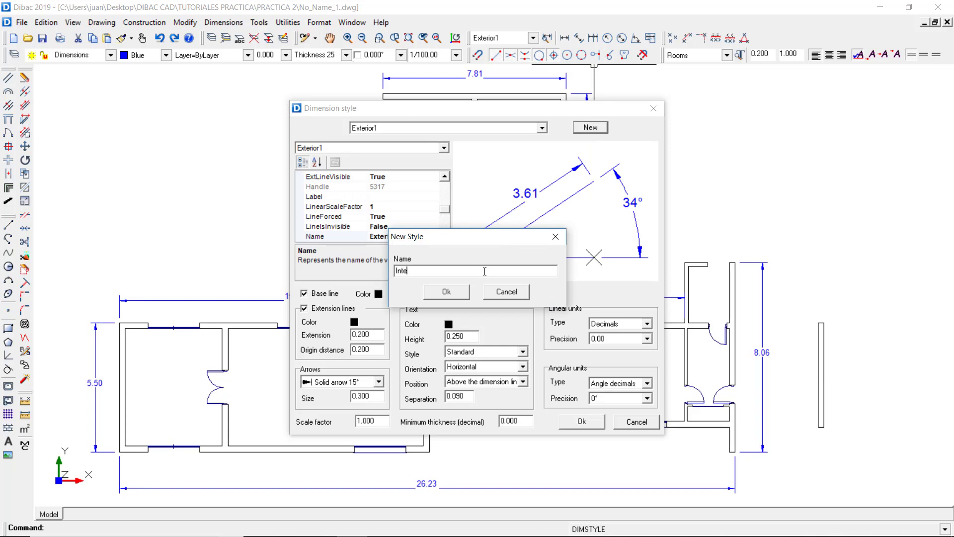
pyautogui.click(447, 294)
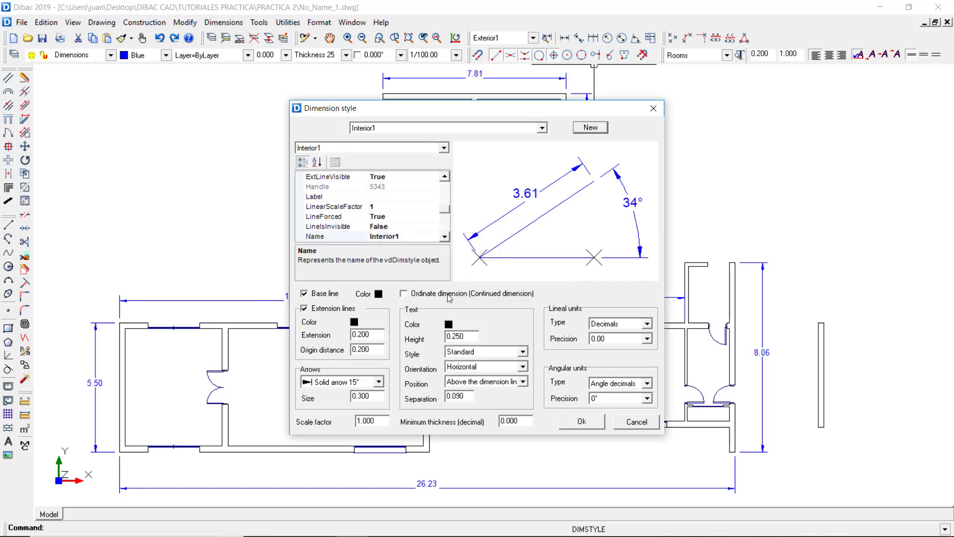
# - Configure Interior1 without extension lines, with the text block text style and a minimum thickness of 0.26, and save the style
pyautogui.click(305, 310)
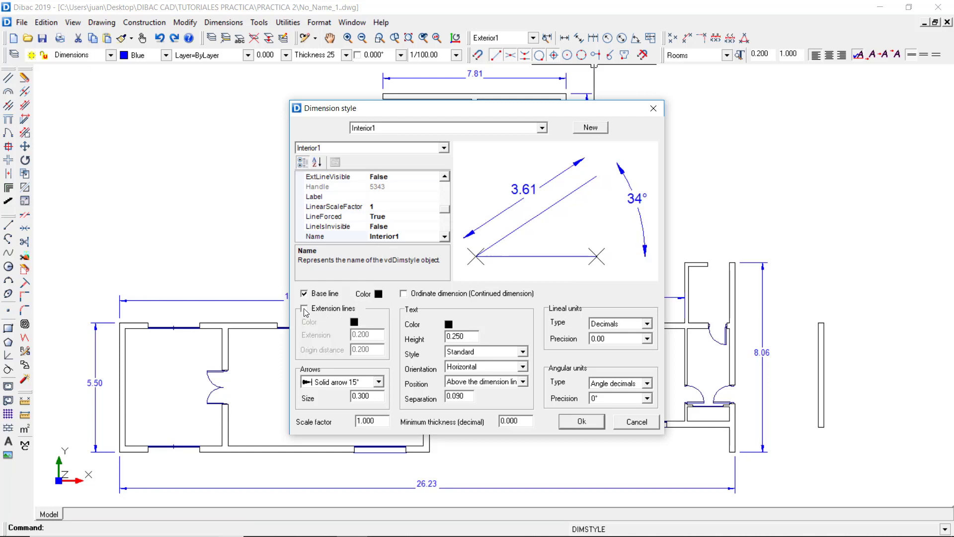
pyautogui.click(523, 352)
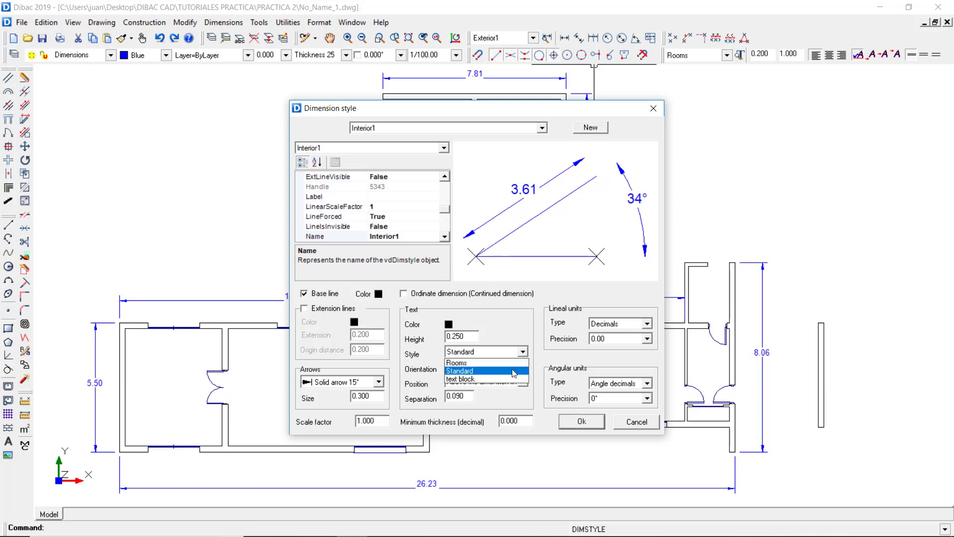
pyautogui.click(463, 380)
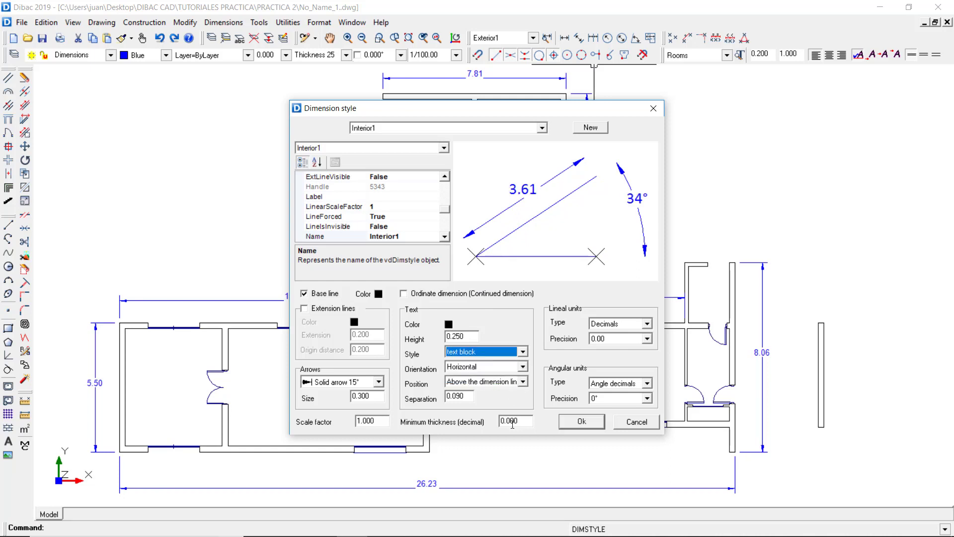
pyautogui.moveTo(508, 421); pyautogui.dragTo(535, 424)
pyautogui.write('26')
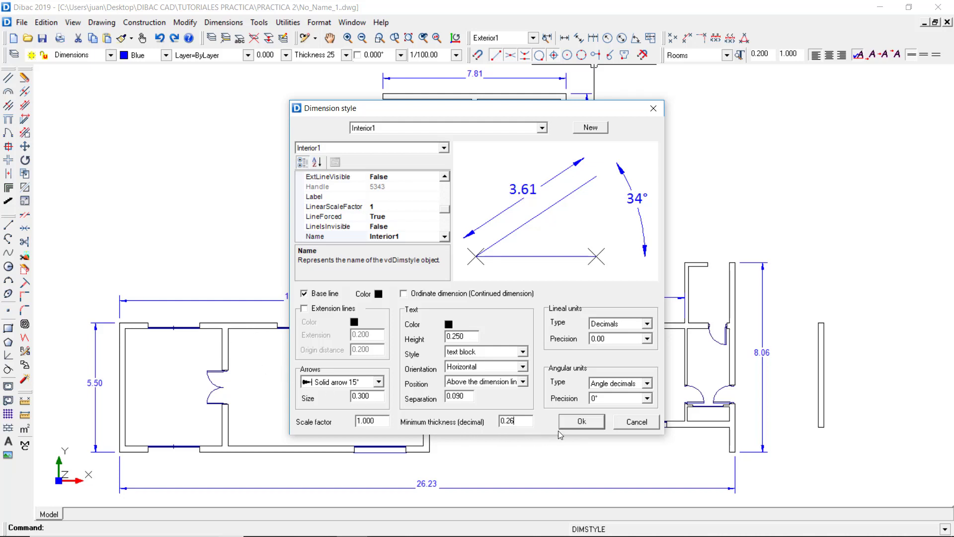
pyautogui.click(583, 422)
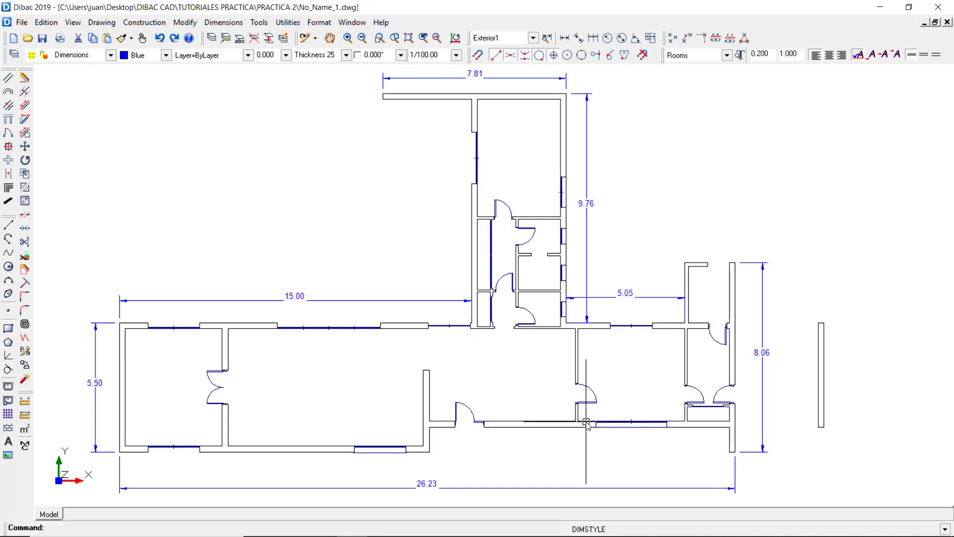
# - Make Interior1 the current dimension style
pyautogui.click(533, 39)
pyautogui.click(527, 50)
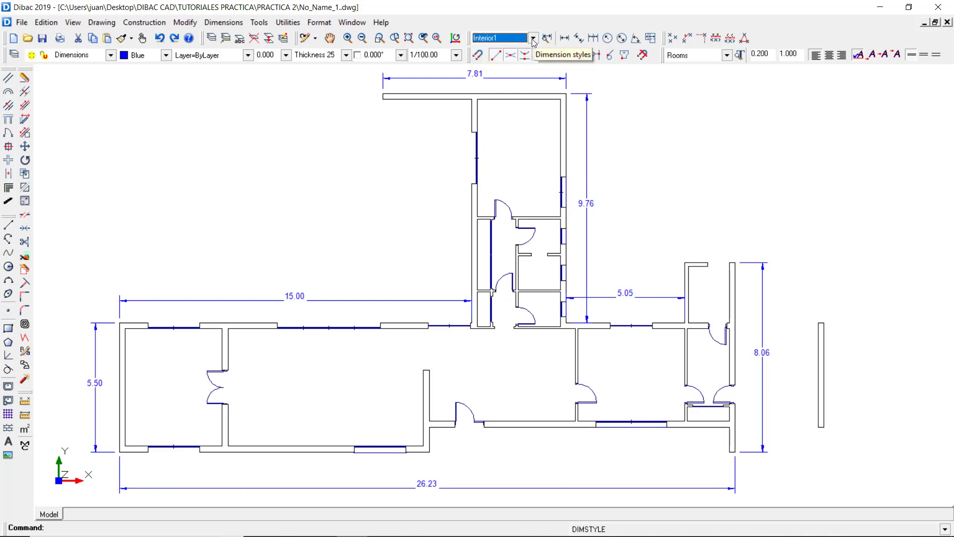
pyautogui.click(533, 38)
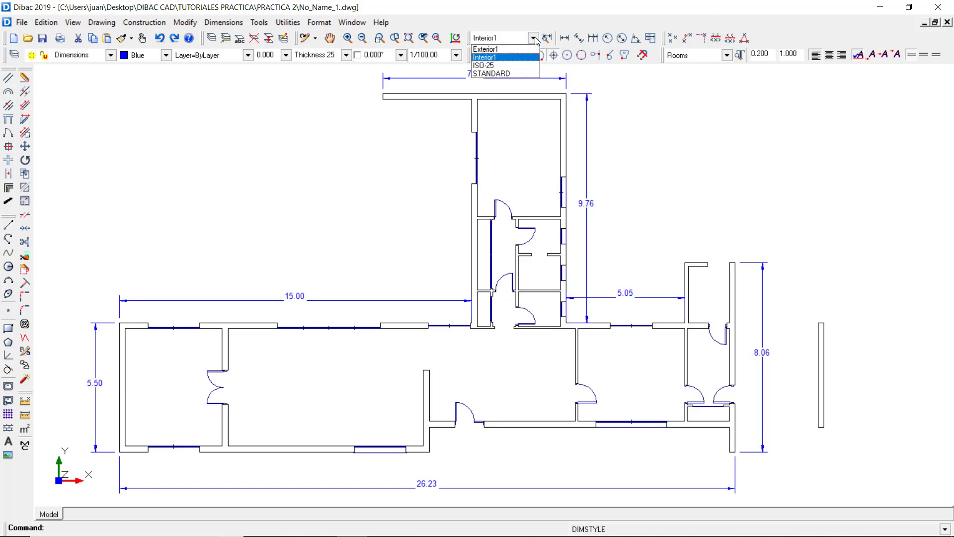
pyautogui.click(533, 38)
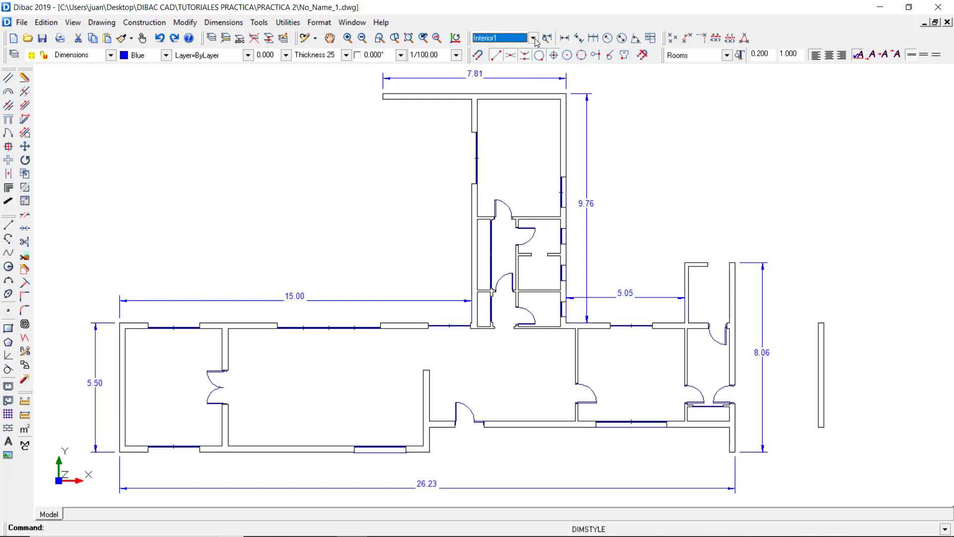
# - Add orthogonally constrained automatic dimensions, one horizontal line crossing all main block rooms and one vertical line crossing the upper wing's eastern rooms
pyautogui.click(650, 42)
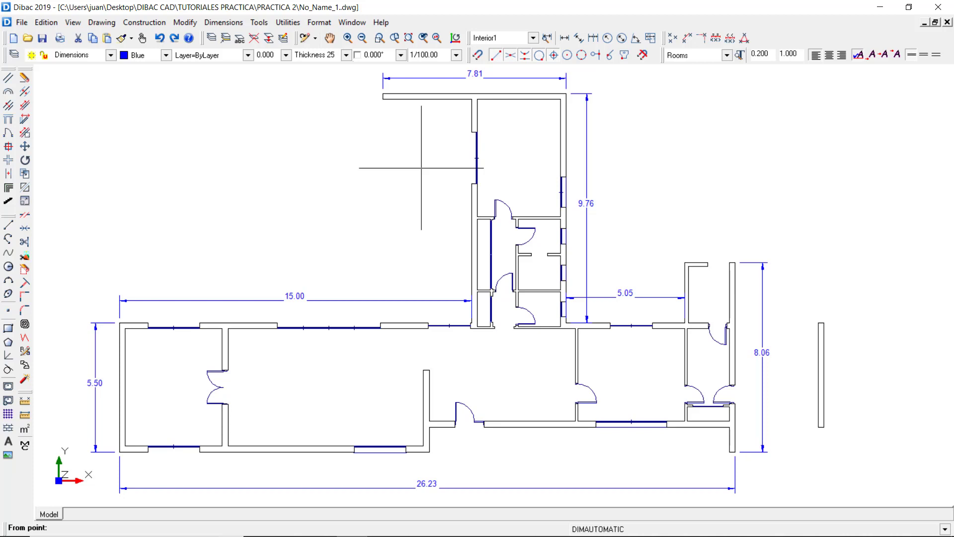
pyautogui.click(358, 56)
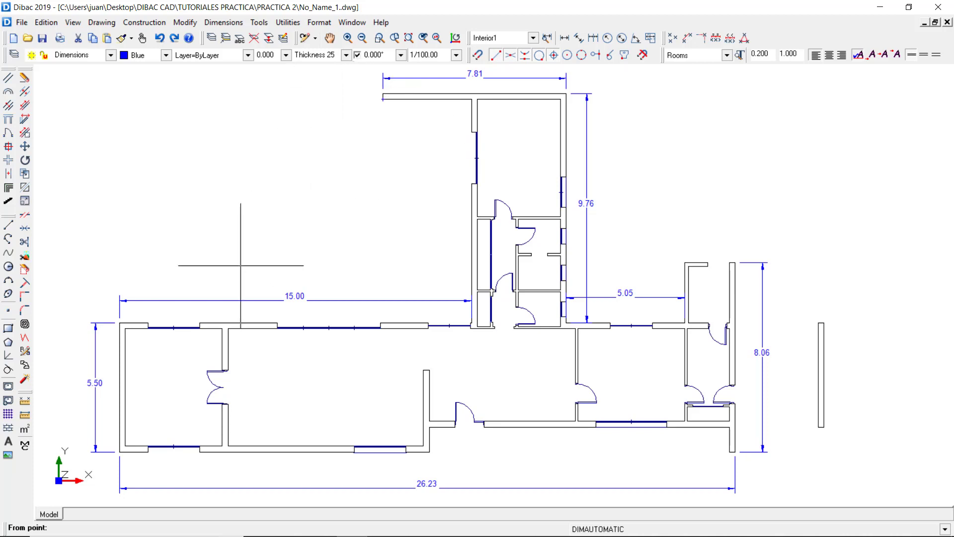
pyautogui.click(111, 415)
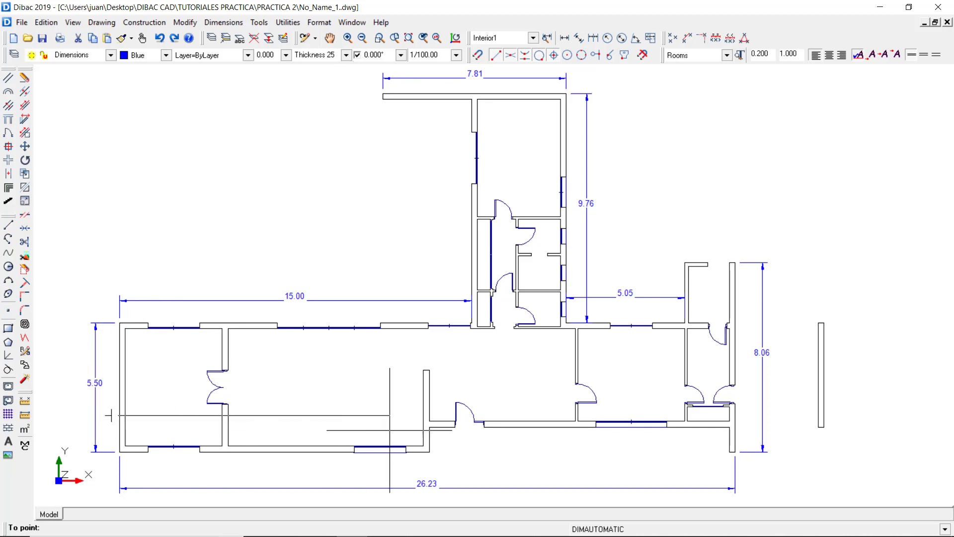
pyautogui.click(777, 420)
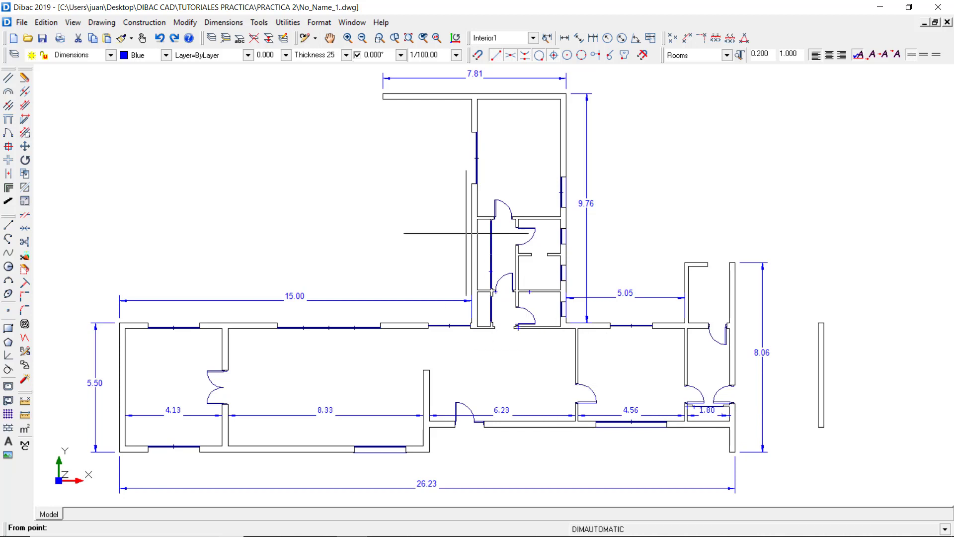
pyautogui.click(538, 84)
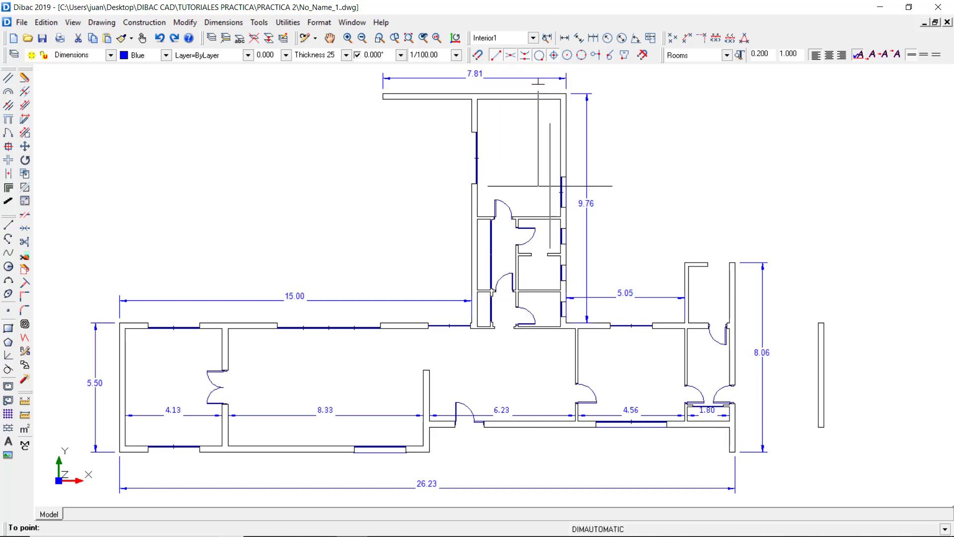
pyautogui.click(556, 345)
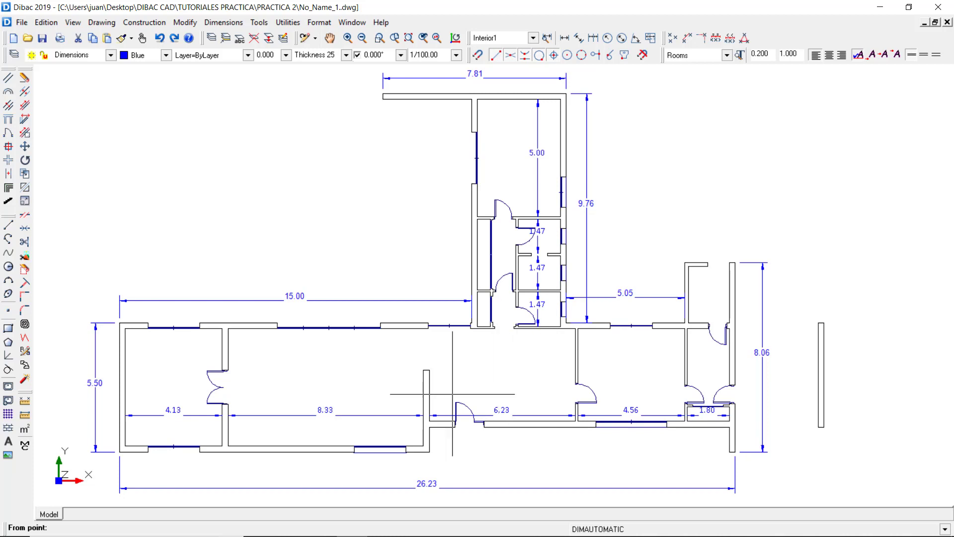